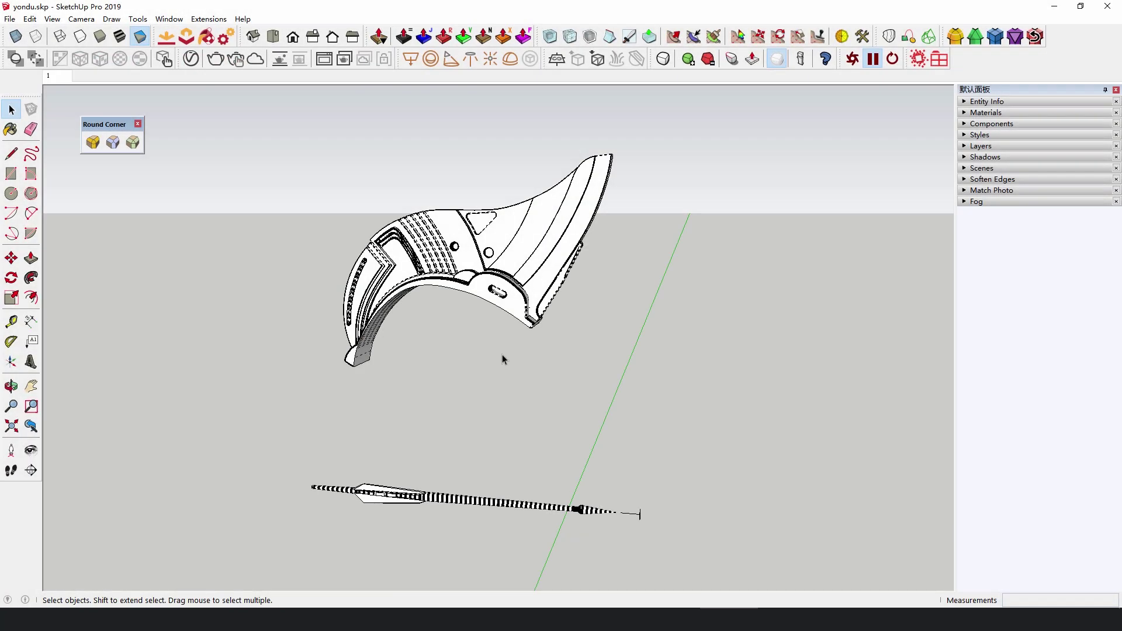
# Step: Orbit and zoom around the fin and arrow model to view it from new angles
pyautogui.moveTo(450, 347); pyautogui.dragTo(459, 325, button='middle')
pyautogui.scroll(2, 431, 343)
pyautogui.scroll(6, 460, 325)
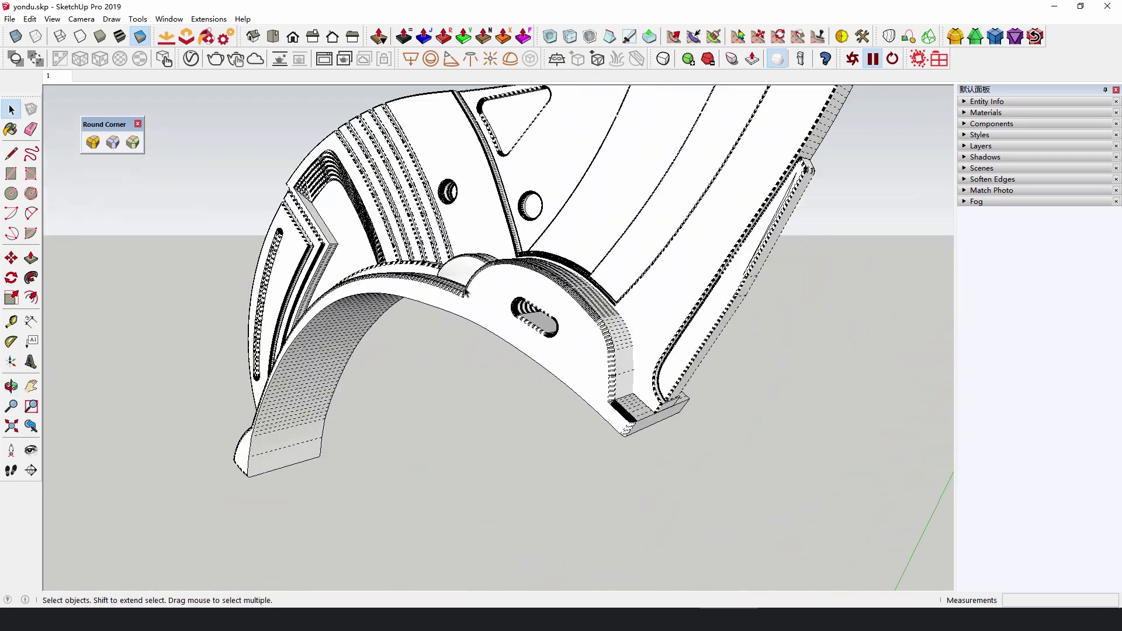
pyautogui.scroll(-8, 332, 335)
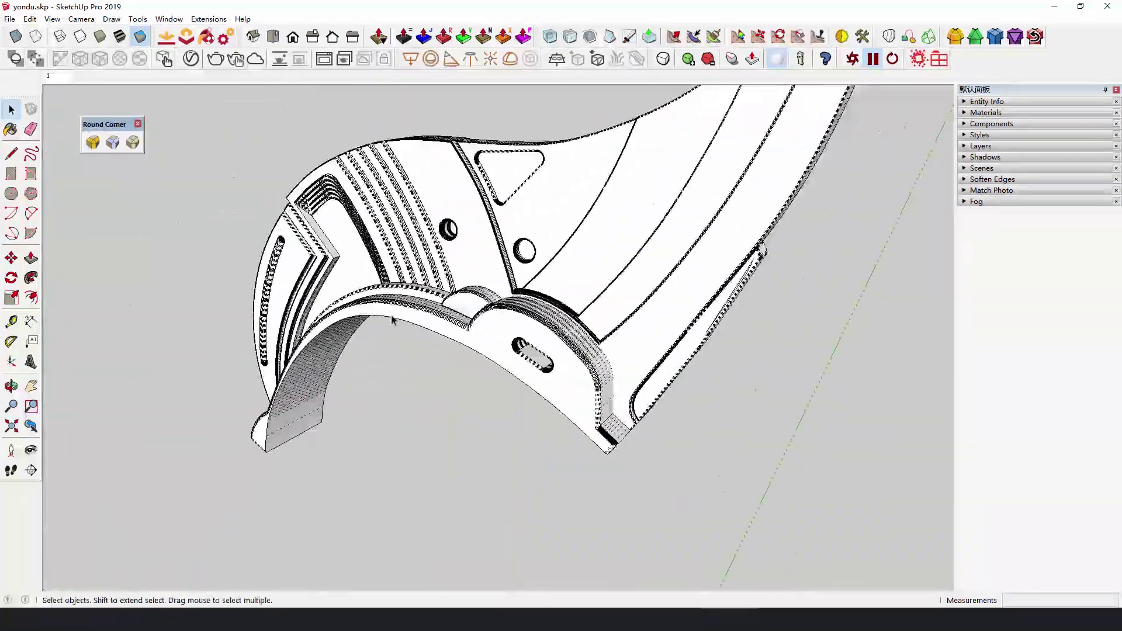
pyautogui.moveTo(401, 396); pyautogui.dragTo(510, 288, button='middle')
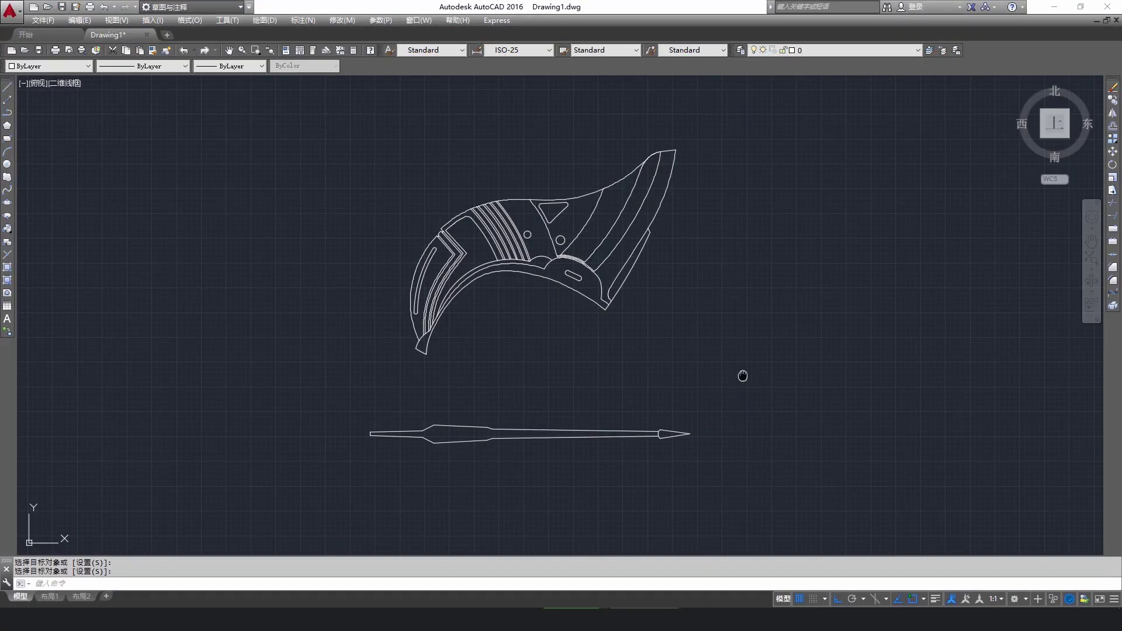
# Step: Pan over to the hatched fin pieces drawing and zoom in to centre it
pyautogui.moveTo(743, 375); pyautogui.dragTo(384, 368, button='middle')
pyautogui.scroll(3, 492, 350)
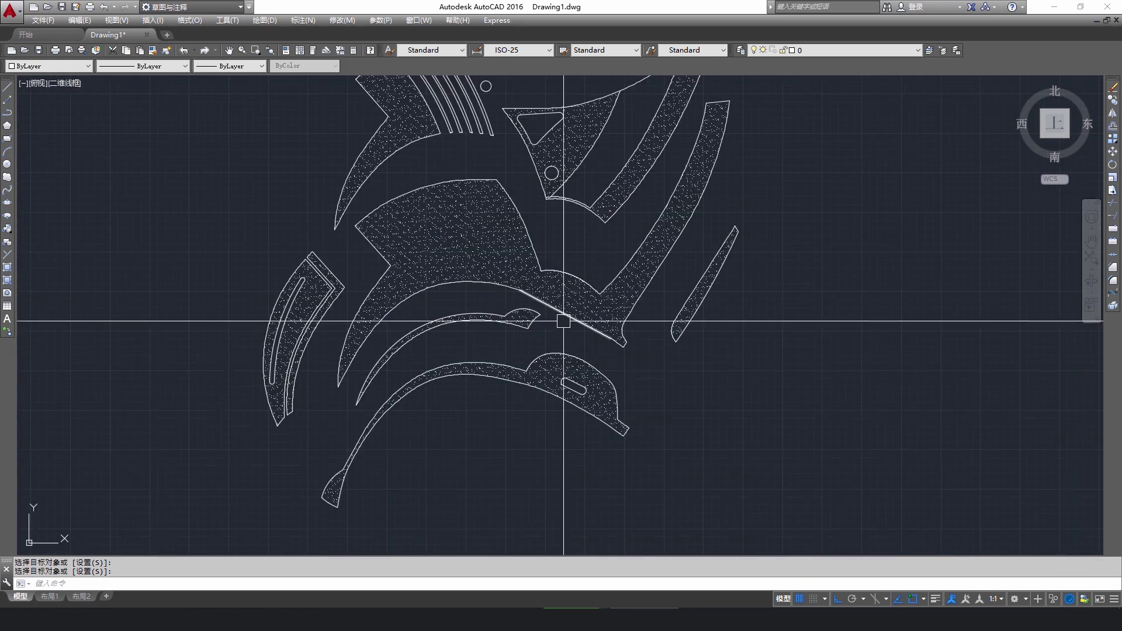
pyautogui.moveTo(563, 320); pyautogui.dragTo(679, 406, button='middle')
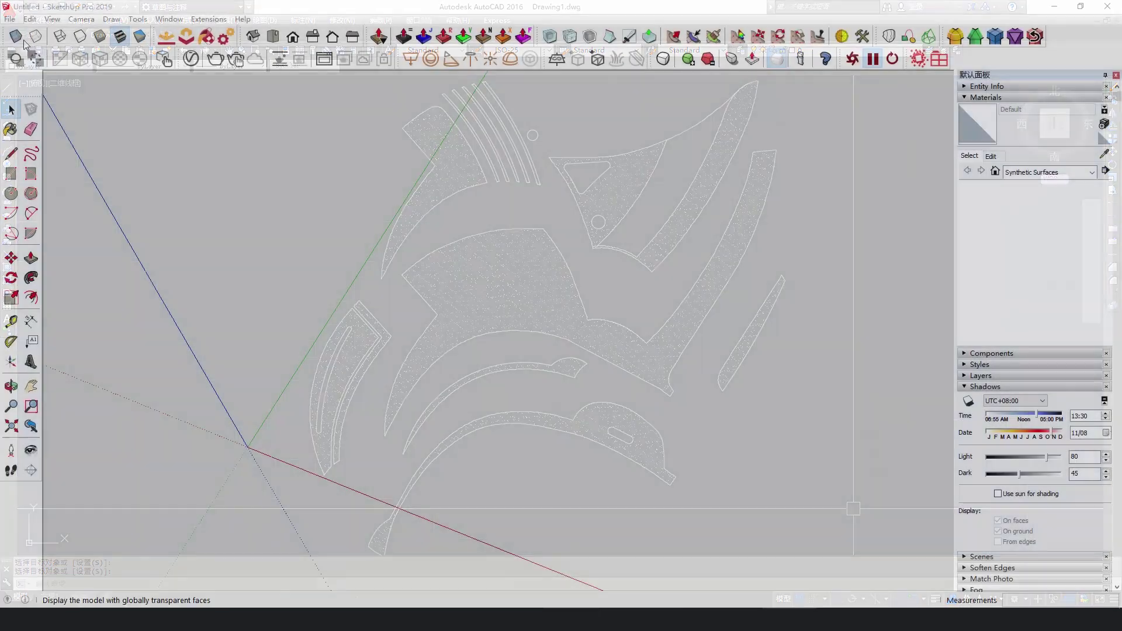
# Step: Import the DWG of fin piece outlines into the new SketchUp model
pyautogui.click(10, 19)
pyautogui.click(124, 202)
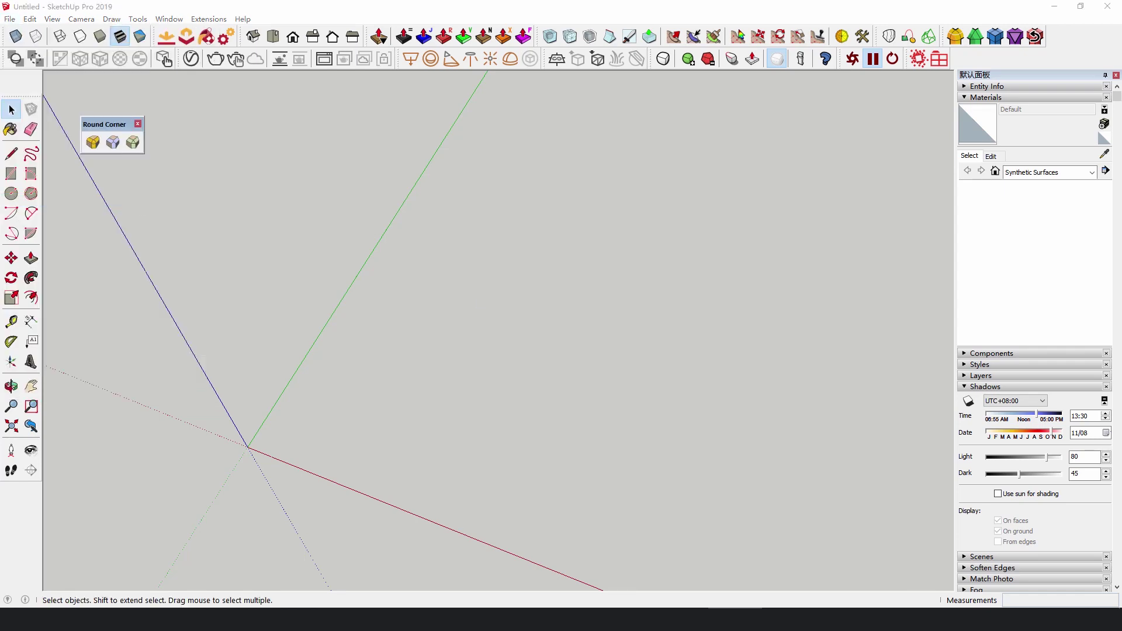
pyautogui.click(619, 396)
pyautogui.moveTo(619, 403); pyautogui.dragTo(546, 421, button='middle')
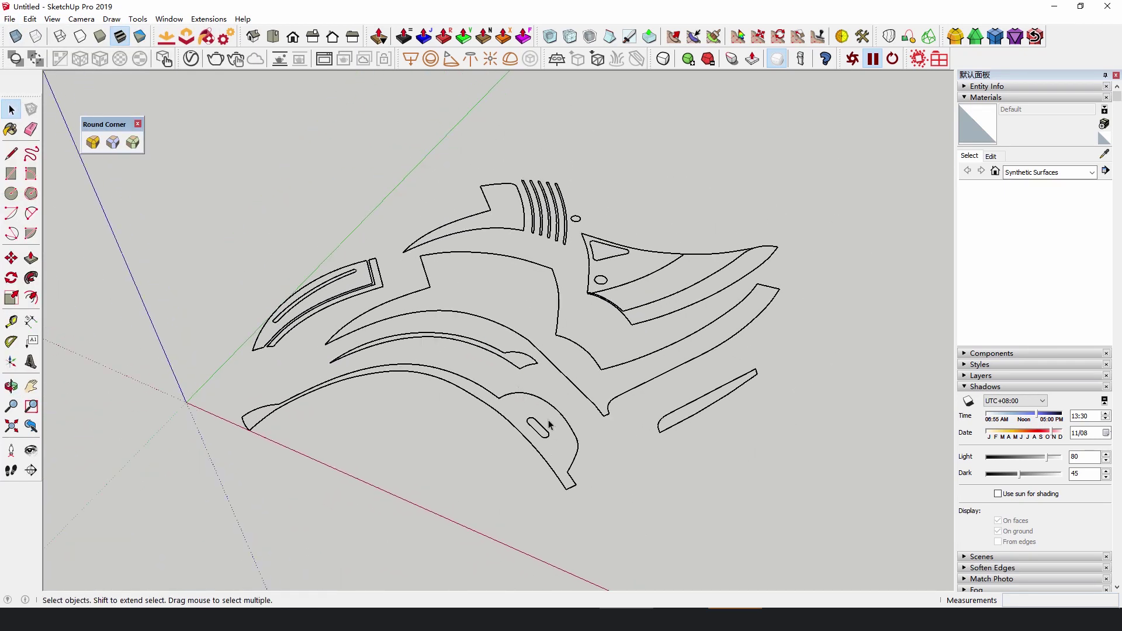
# Step: Close the central fin piece with a line and push/pull it upward into a solid
pyautogui.press('l')
pyautogui.click(484, 316)
pyautogui.click(497, 255)
pyautogui.press('space')
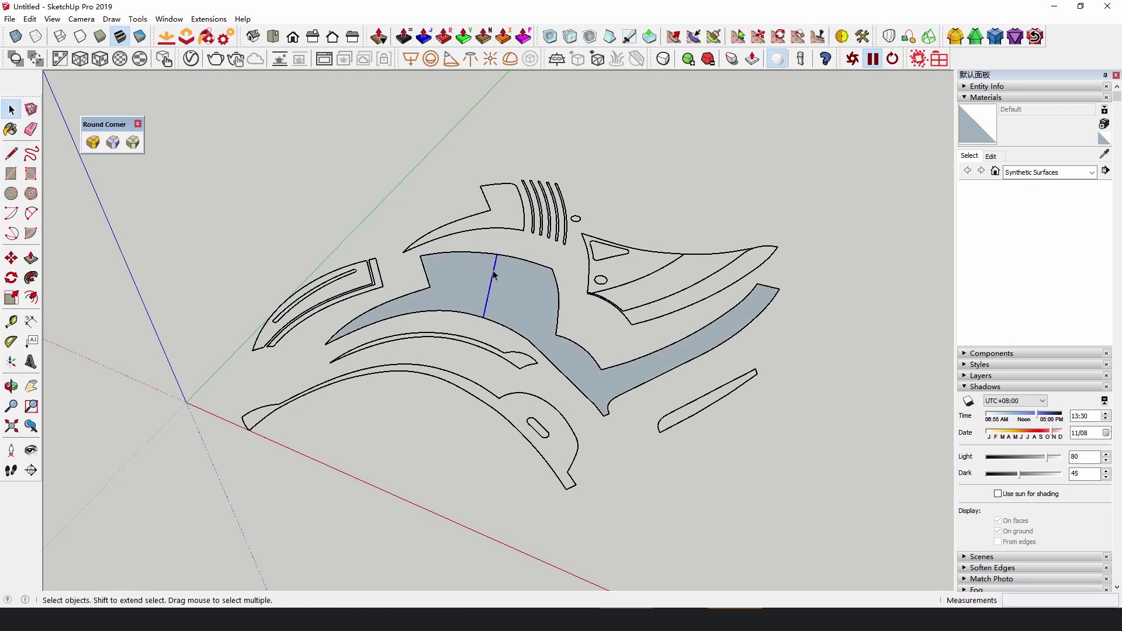
pyautogui.click(493, 275)
pyautogui.press('p')
pyautogui.moveTo(491, 289); pyautogui.dragTo(493, 251)
pyautogui.press('space')
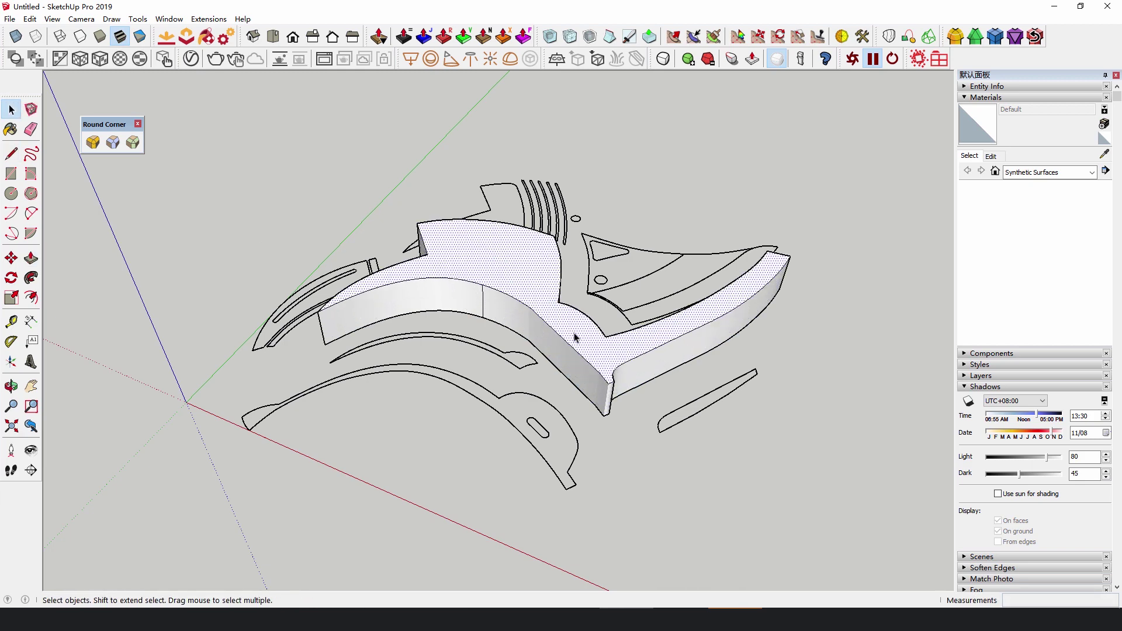
pyautogui.moveTo(575, 336); pyautogui.dragTo(511, 411, button='middle')
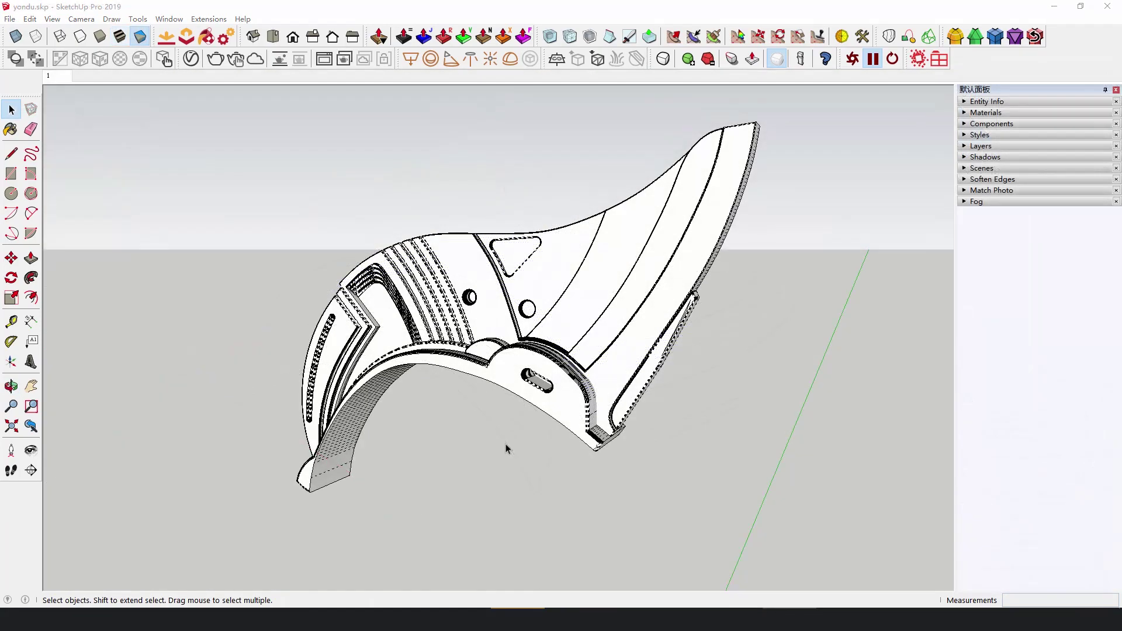
pyautogui.click(461, 269)
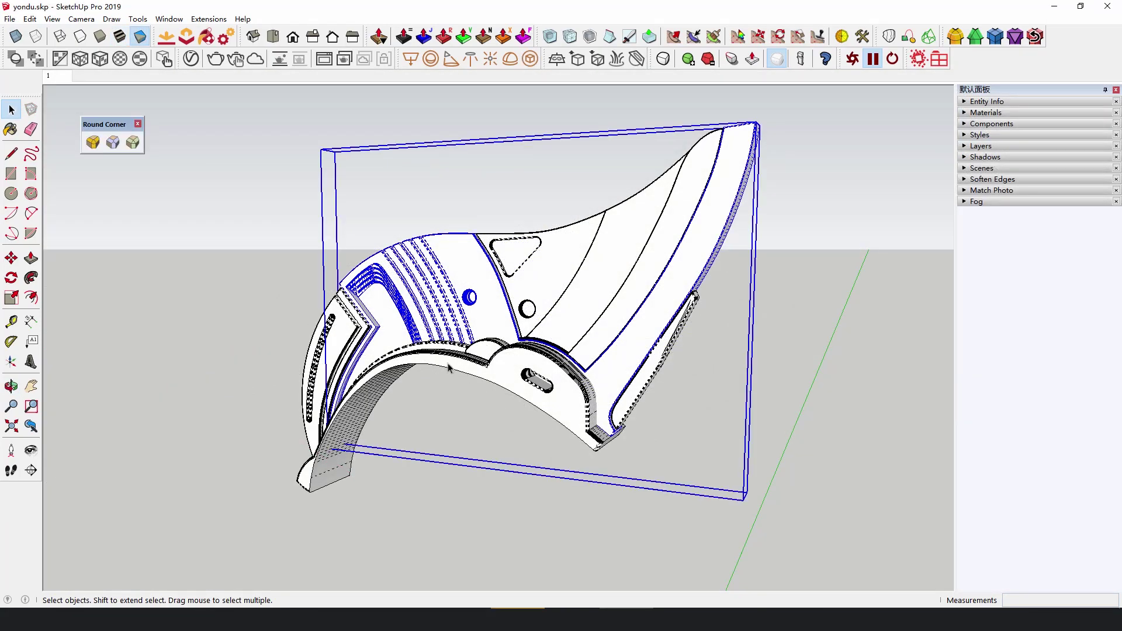
pyautogui.moveTo(449, 367); pyautogui.dragTo(441, 432, button='middle')
pyautogui.scroll(4, 526, 371)
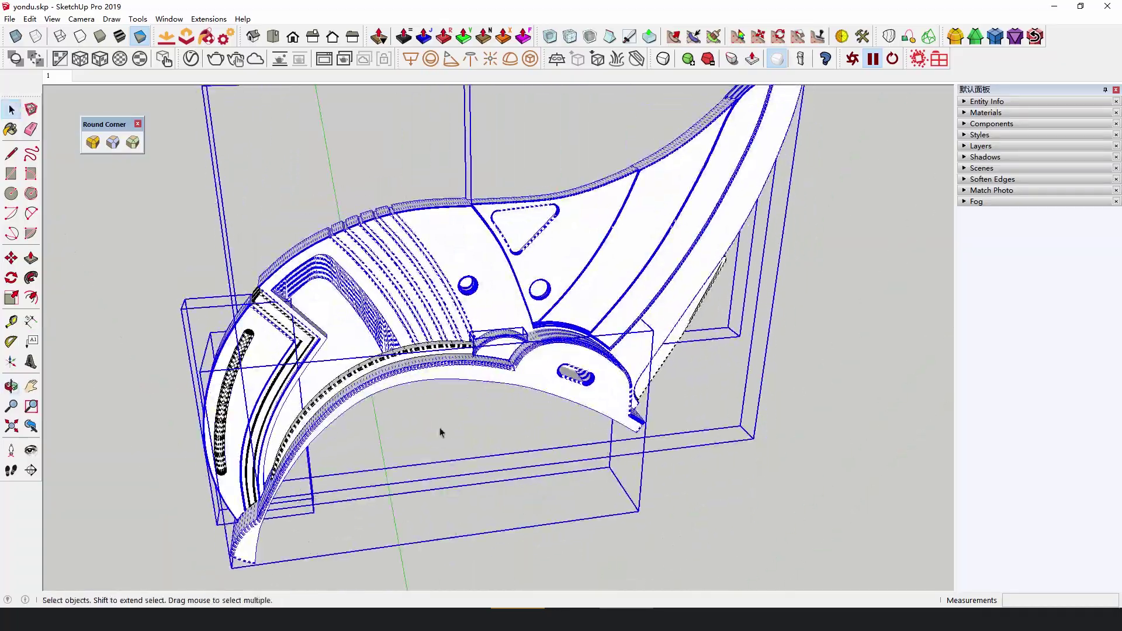
pyautogui.click(442, 432)
pyautogui.scroll(8, 445, 409)
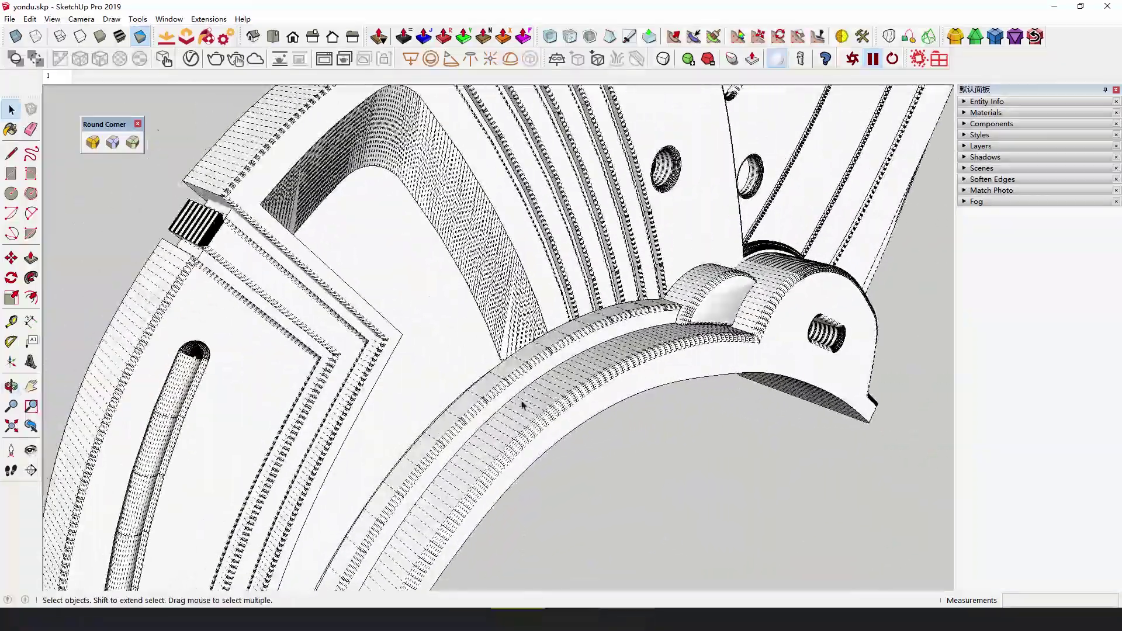
pyautogui.moveTo(524, 401); pyautogui.dragTo(544, 374, button='middle')
pyautogui.moveTo(638, 293); pyautogui.dragTo(393, 430, button='middle')
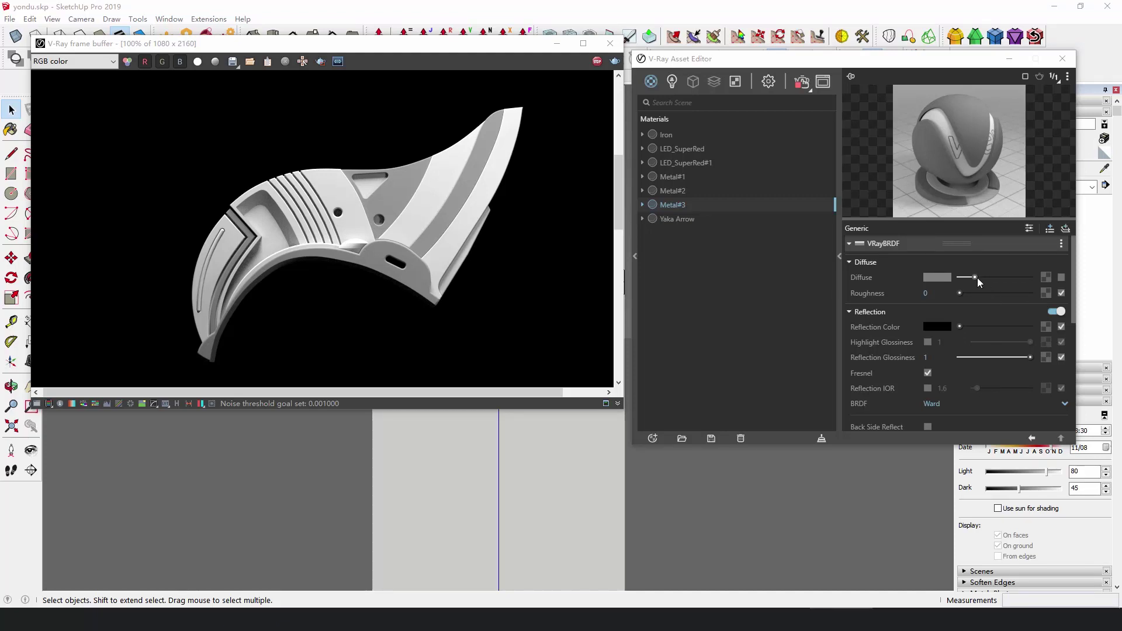
# Step: Set Metal#3 diffuse to black, reflection to white, reflection IOR 20 and glossiness 0.85
pyautogui.moveTo(977, 278); pyautogui.dragTo(937, 280)
pyautogui.moveTo(957, 328); pyautogui.dragTo(1033, 327)
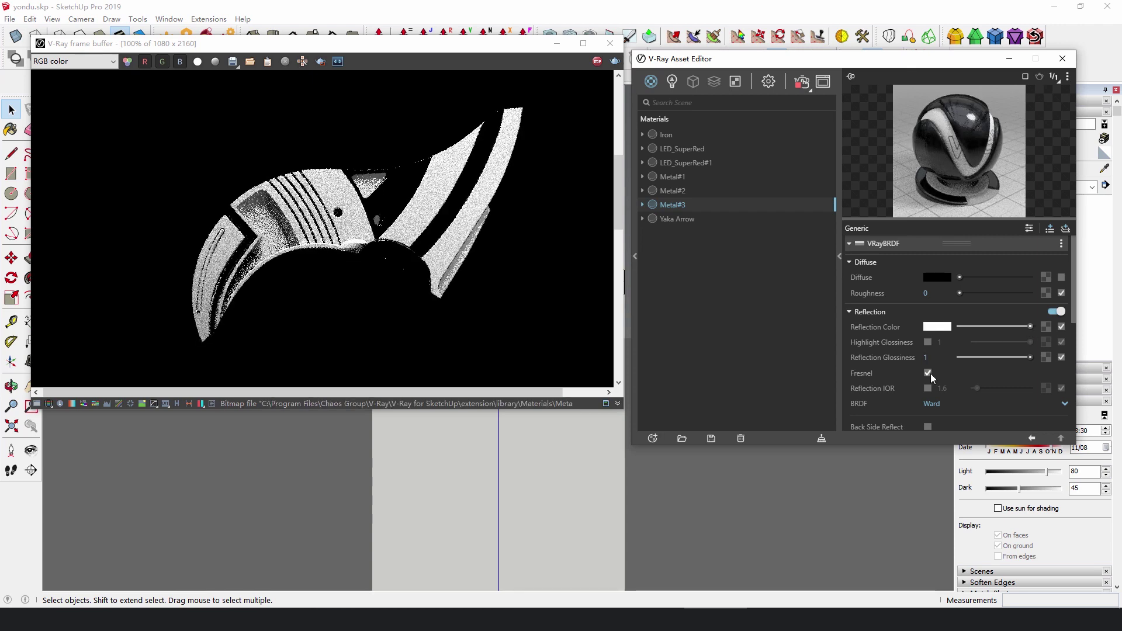
pyautogui.click(927, 388)
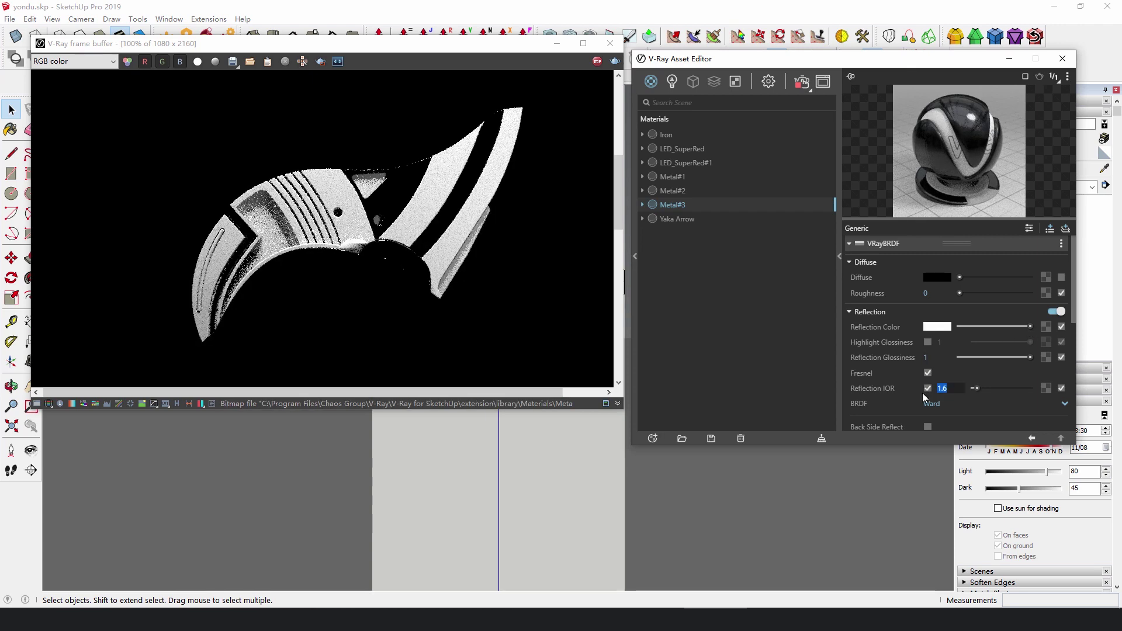
pyautogui.write('20')
pyautogui.press('Return')
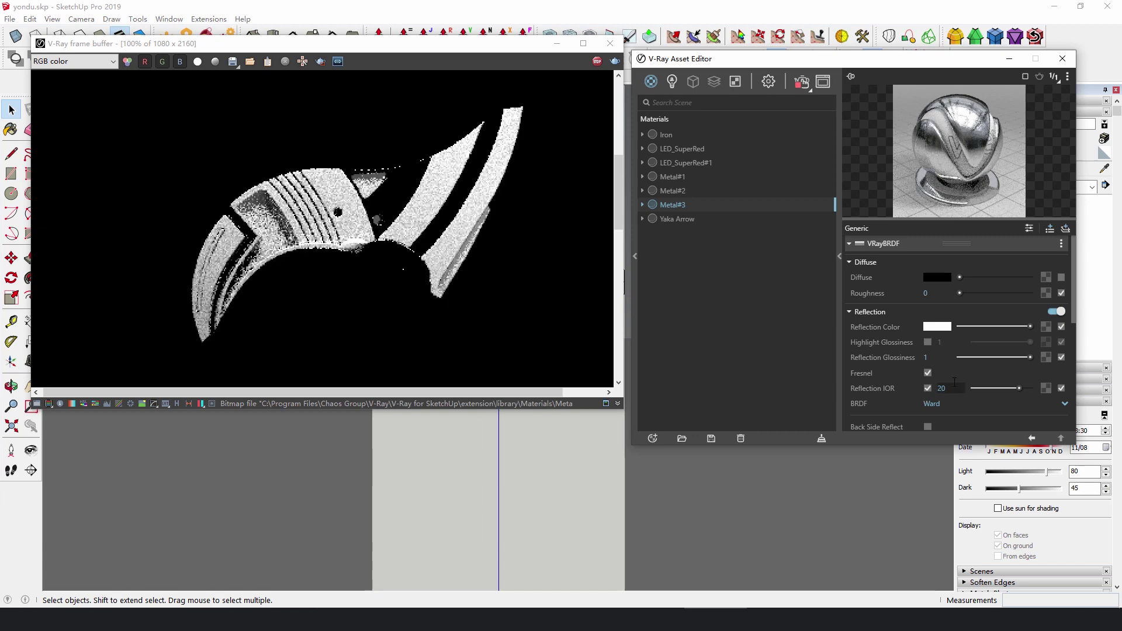
pyautogui.moveTo(1030, 357); pyautogui.dragTo(1019, 357)
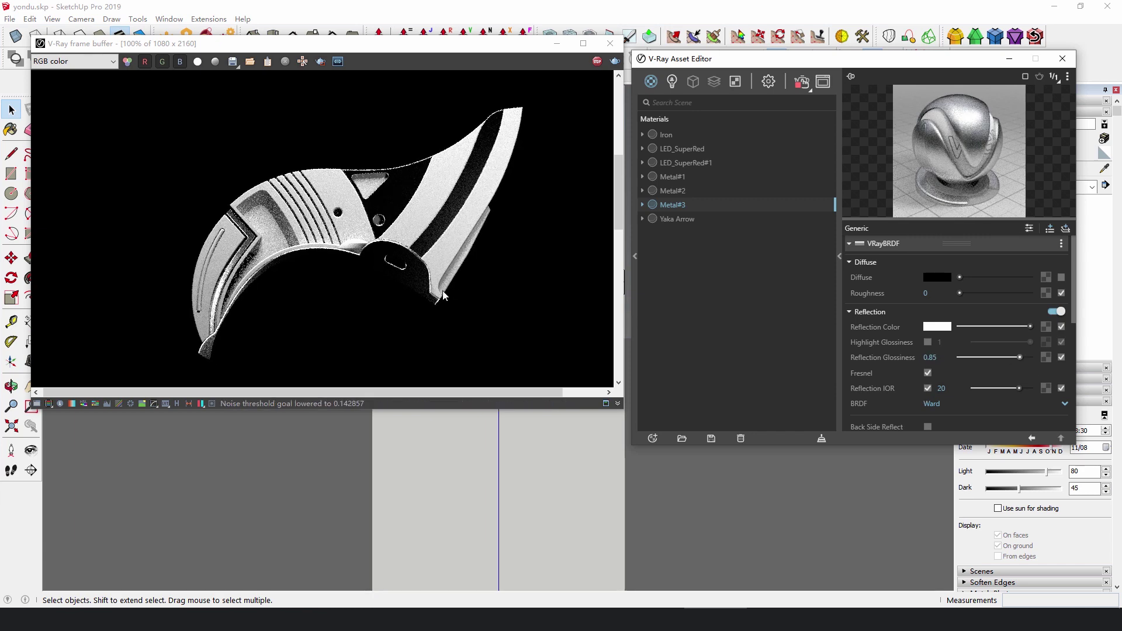
# Step: Inspect the ribbed hub in the render and bring up the reflection colour chooser
pyautogui.scroll(3, 284, 252)
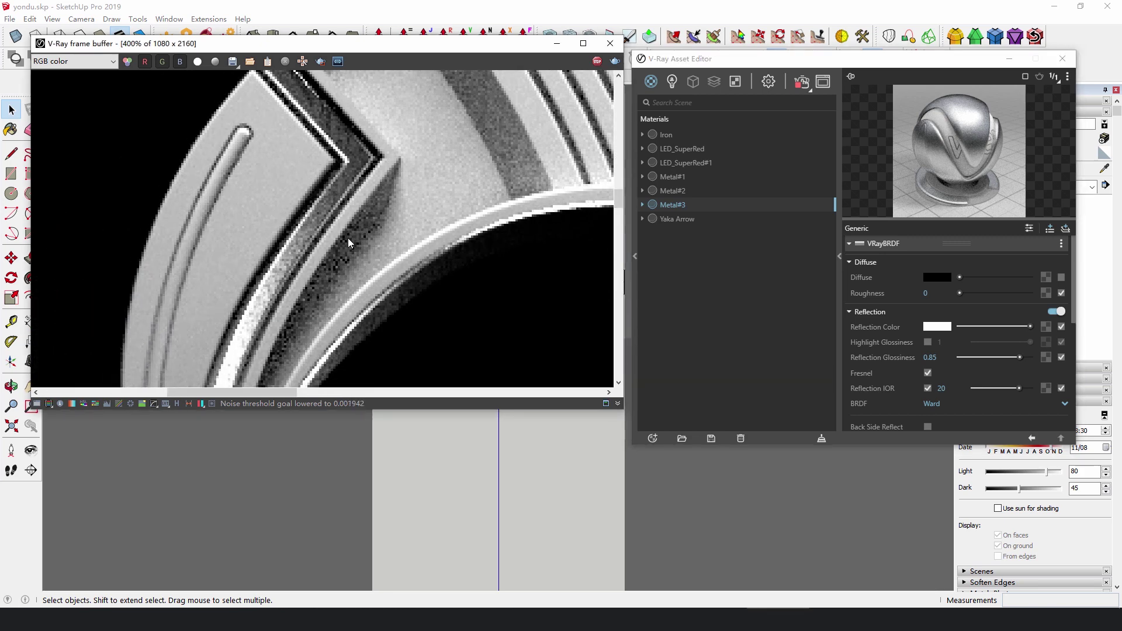
pyautogui.scroll(-2, 349, 237)
pyautogui.moveTo(348, 237); pyautogui.dragTo(281, 251, button='middle')
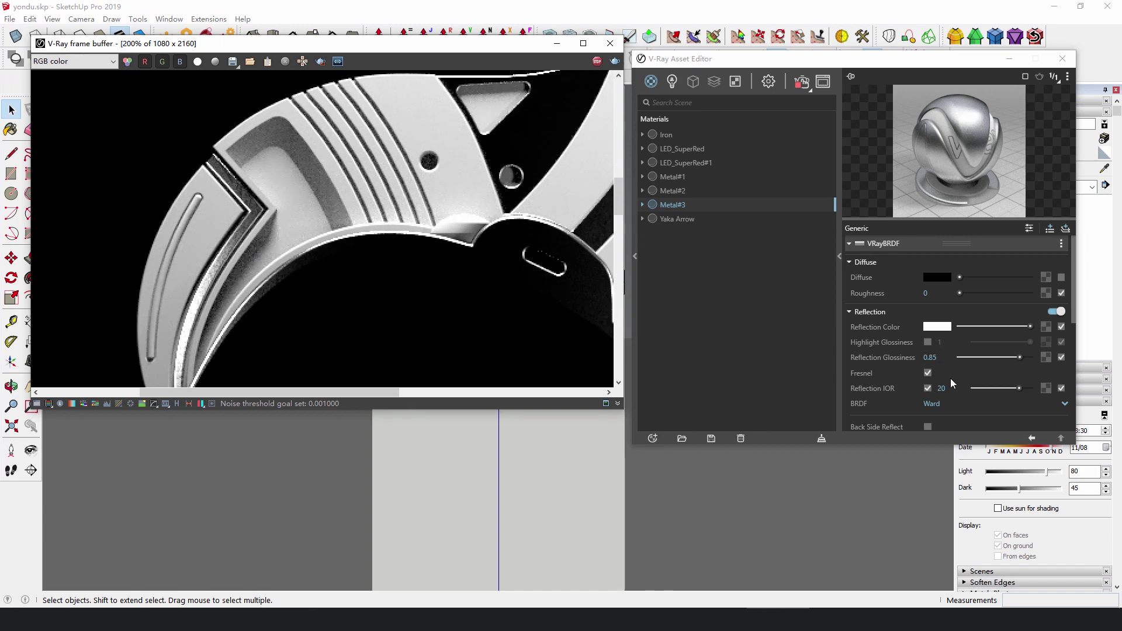
pyautogui.click(946, 328)
# Step: Change Metal#3's reflection colour to dark red with its VRayBRDF settings beside the render
pyautogui.moveTo(492, 243); pyautogui.dragTo(493, 234)
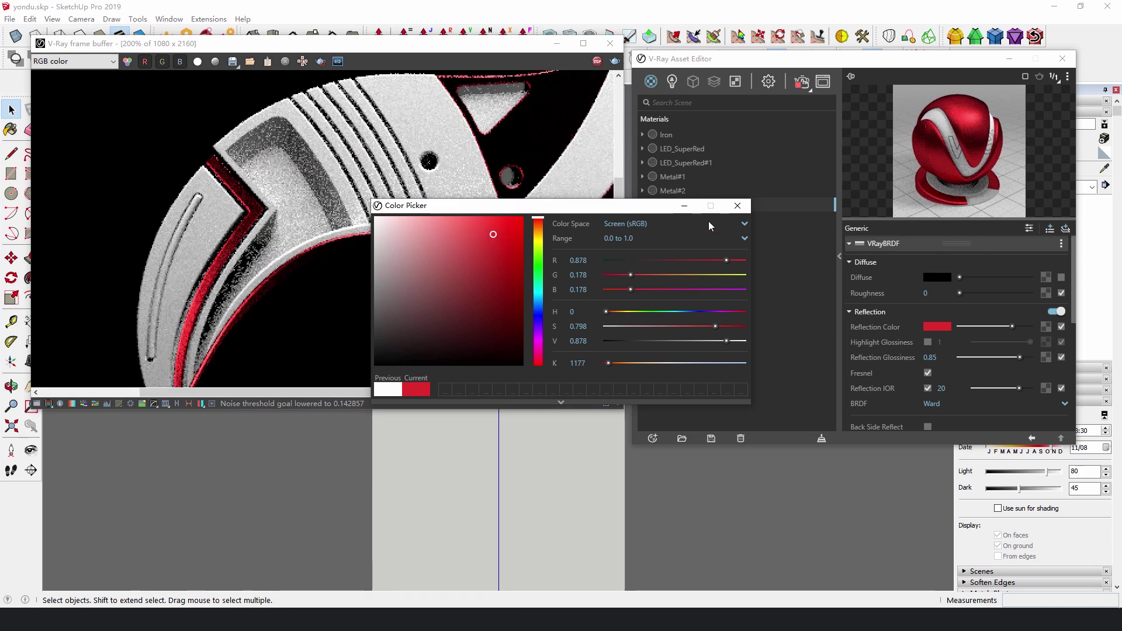
pyautogui.click(738, 206)
pyautogui.scroll(-2, 450, 224)
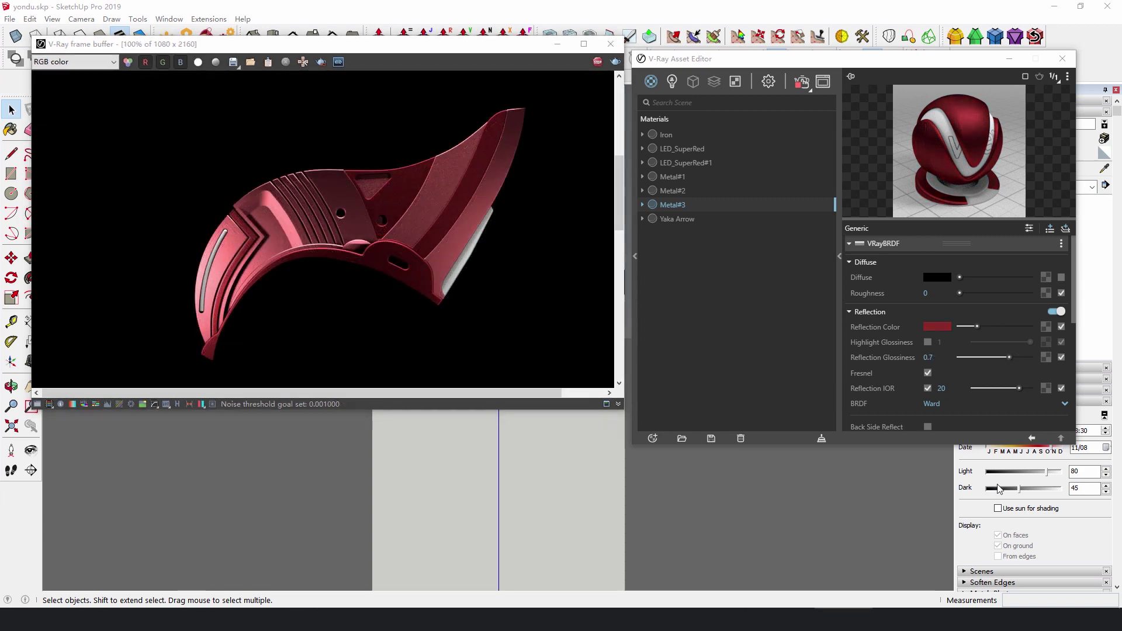
pyautogui.click(783, 315)
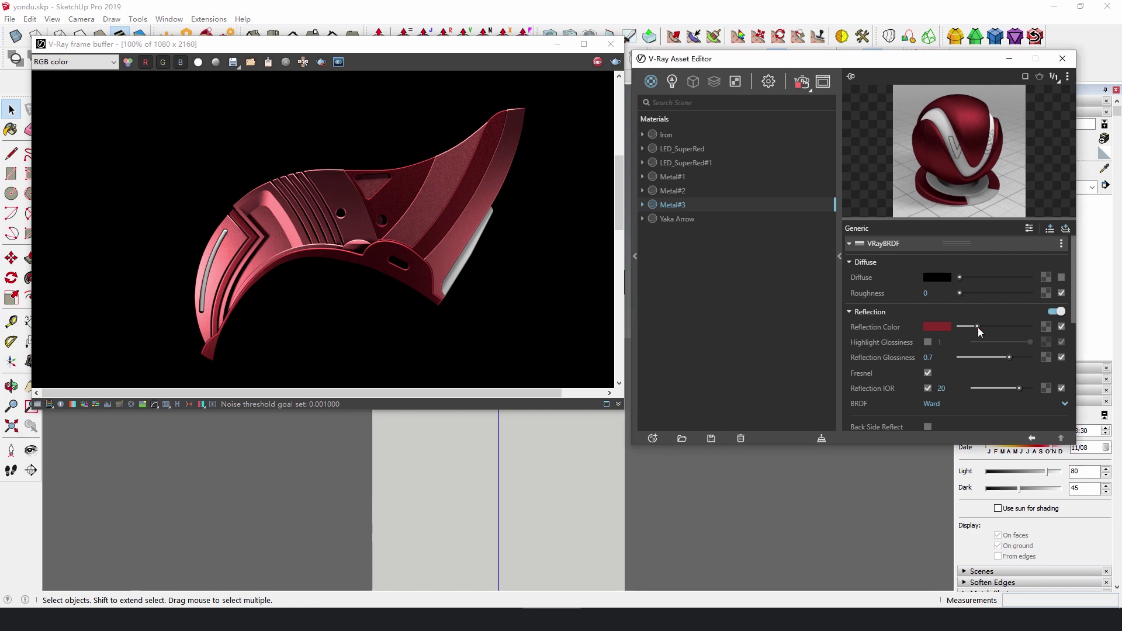
pyautogui.click(1047, 328)
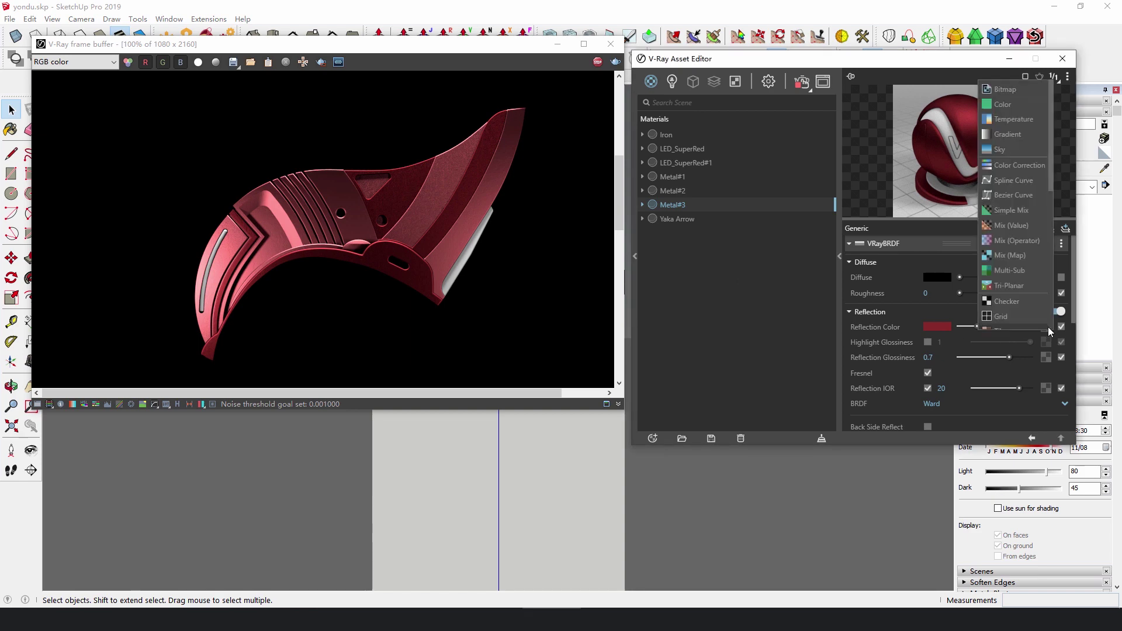
# Step: Plug a Mix (Map) into Metal#3's reflection colour and paste the dark red into Color Top
pyautogui.click(1018, 259)
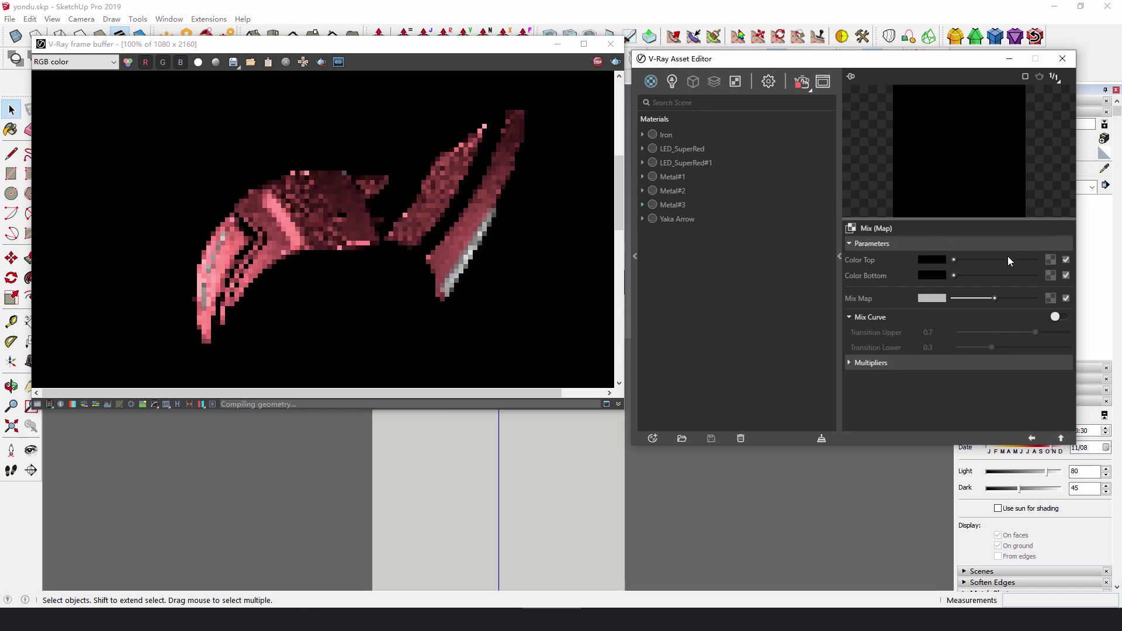
pyautogui.click(1058, 440)
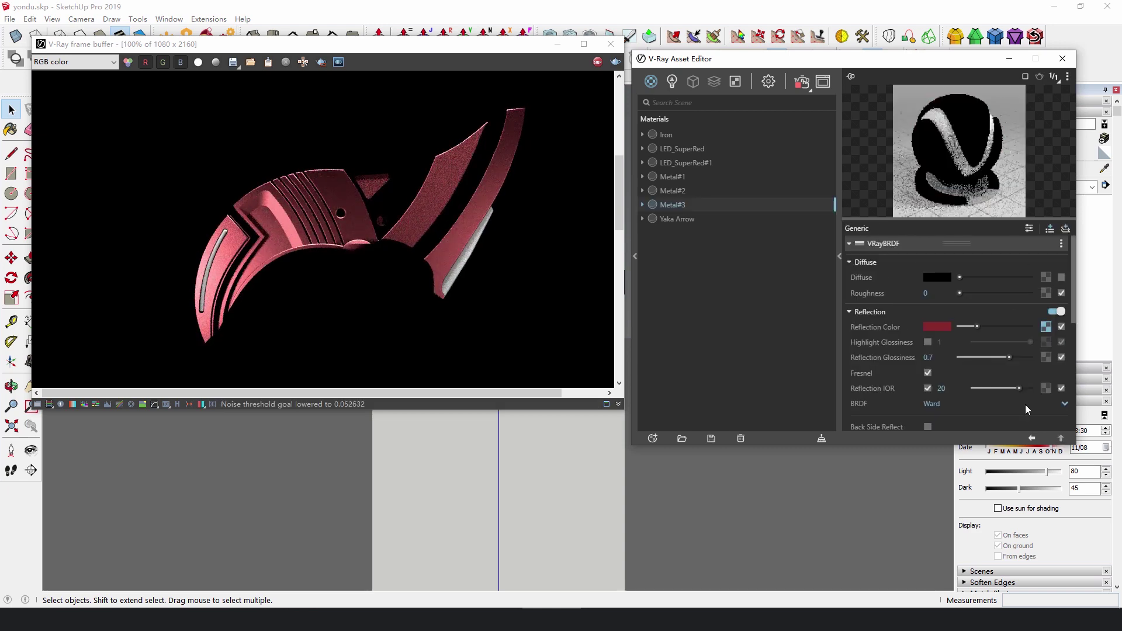
pyautogui.rightClick(941, 326)
pyautogui.click(950, 351)
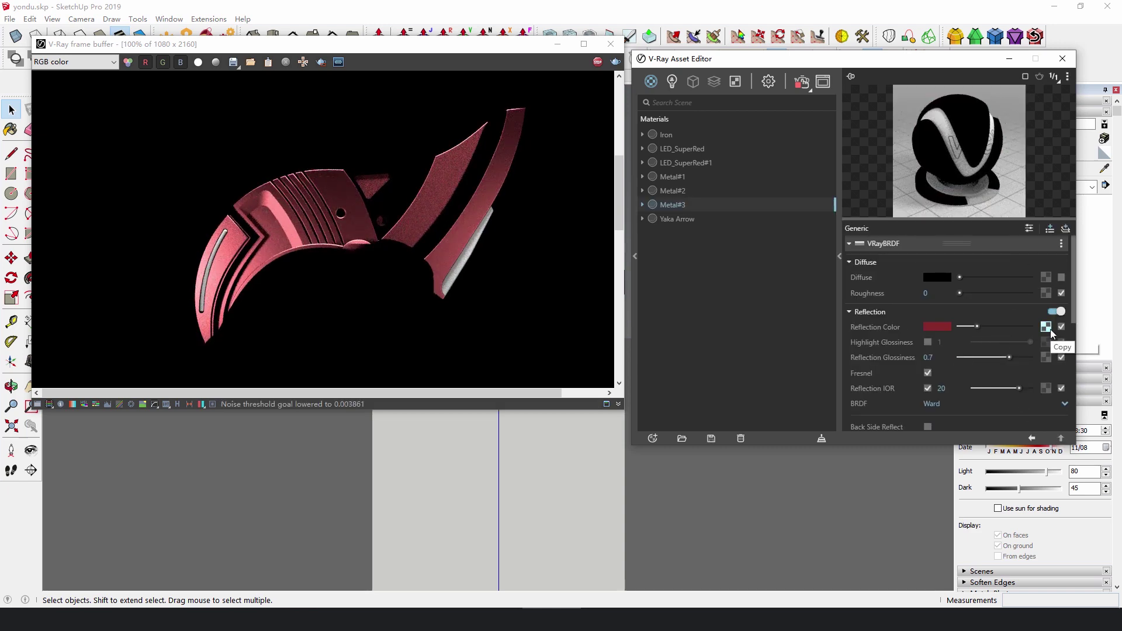
pyautogui.click(1046, 327)
pyautogui.rightClick(941, 260)
pyautogui.click(948, 298)
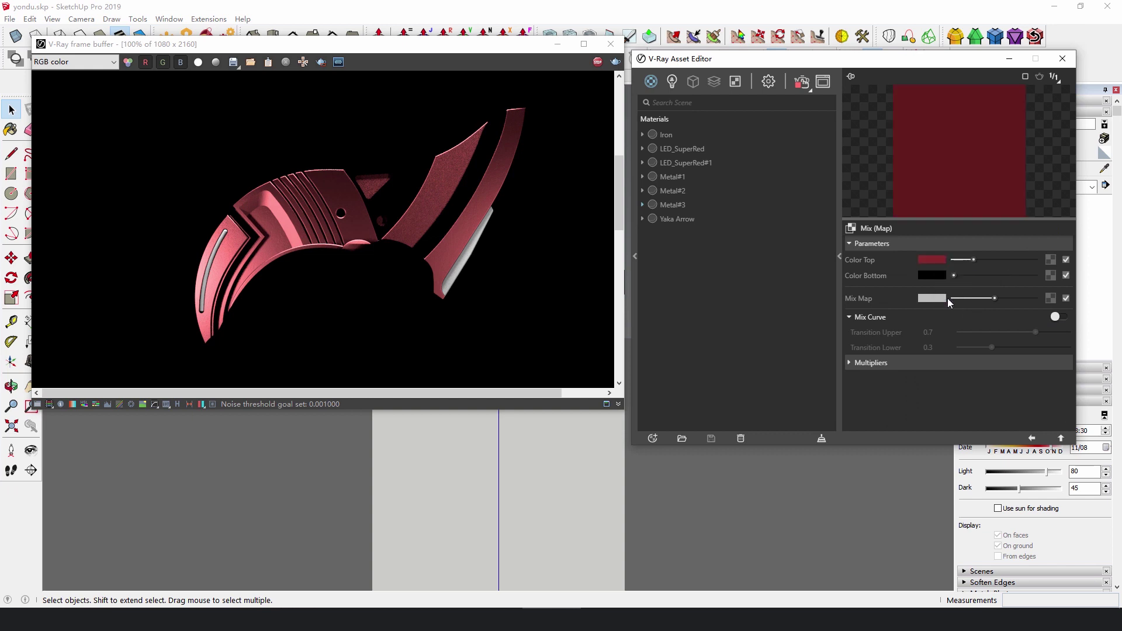
# Step: Load Grunge_S.jpg as a Bitmap in the Mix Map input
pyautogui.click(1050, 299)
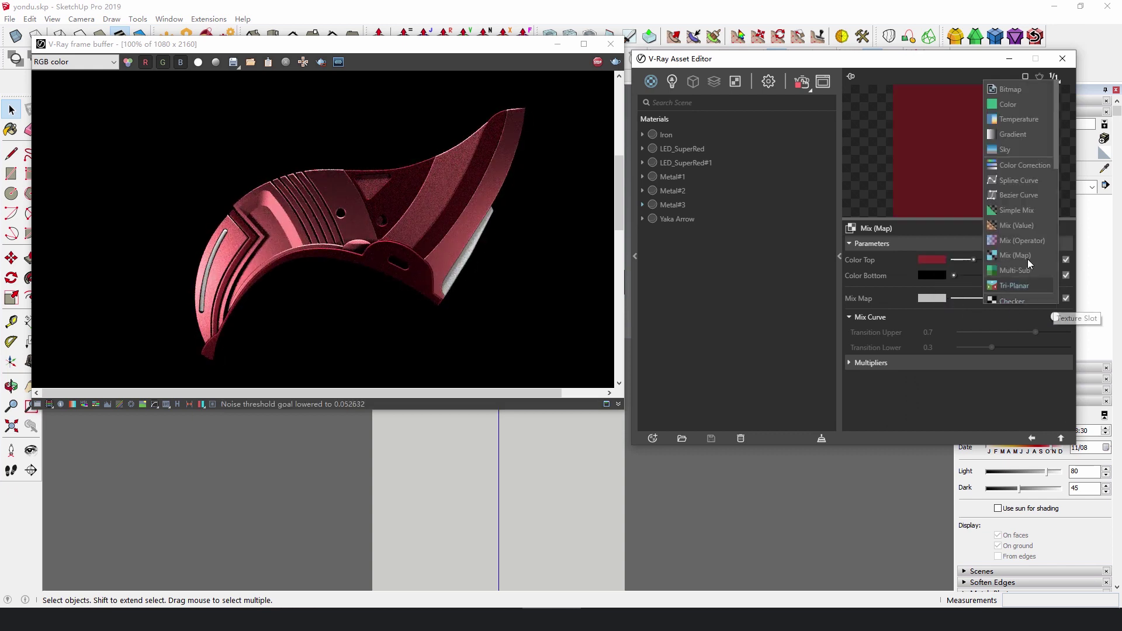
pyautogui.click(1005, 93)
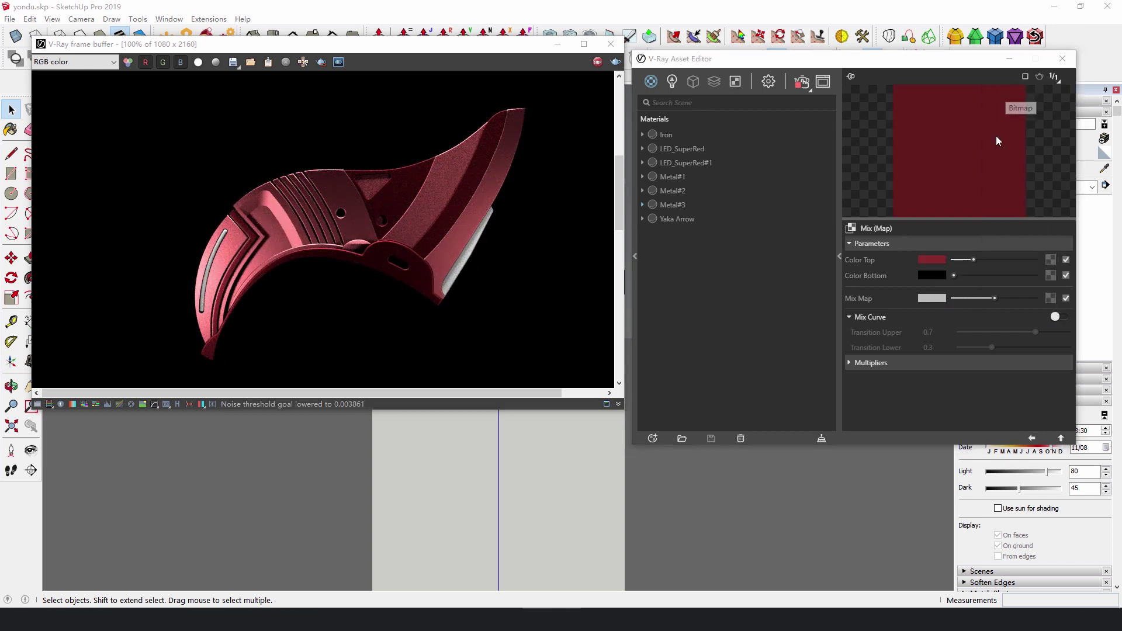
pyautogui.moveTo(1111, 246); pyautogui.dragTo(1111, 312)
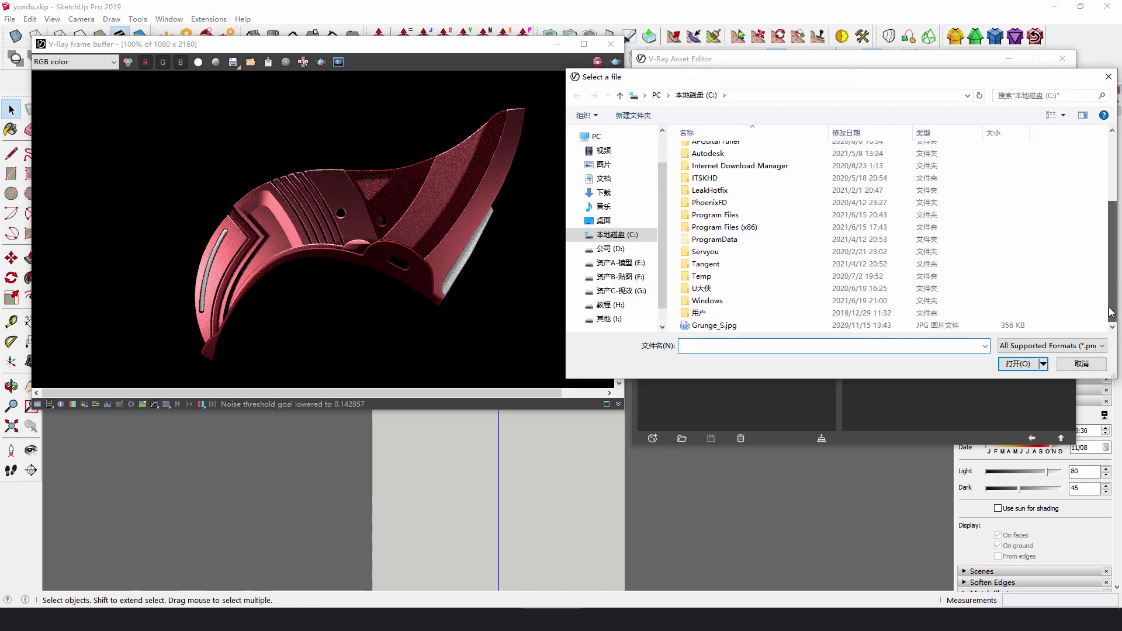
pyautogui.click(739, 325)
pyautogui.click(1016, 365)
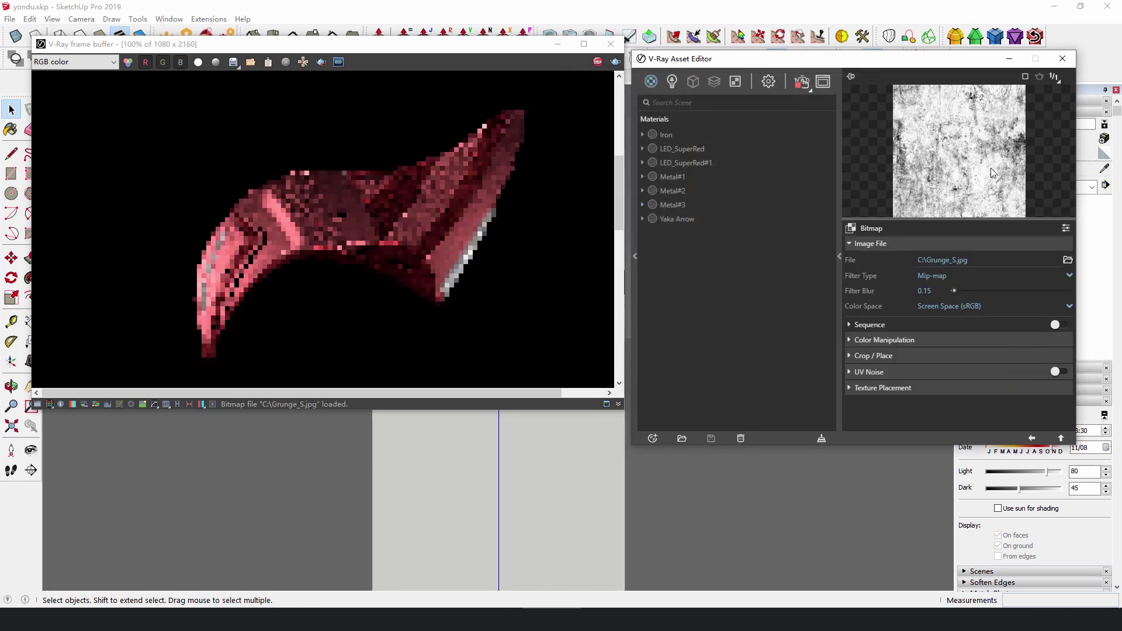
pyautogui.click(1060, 438)
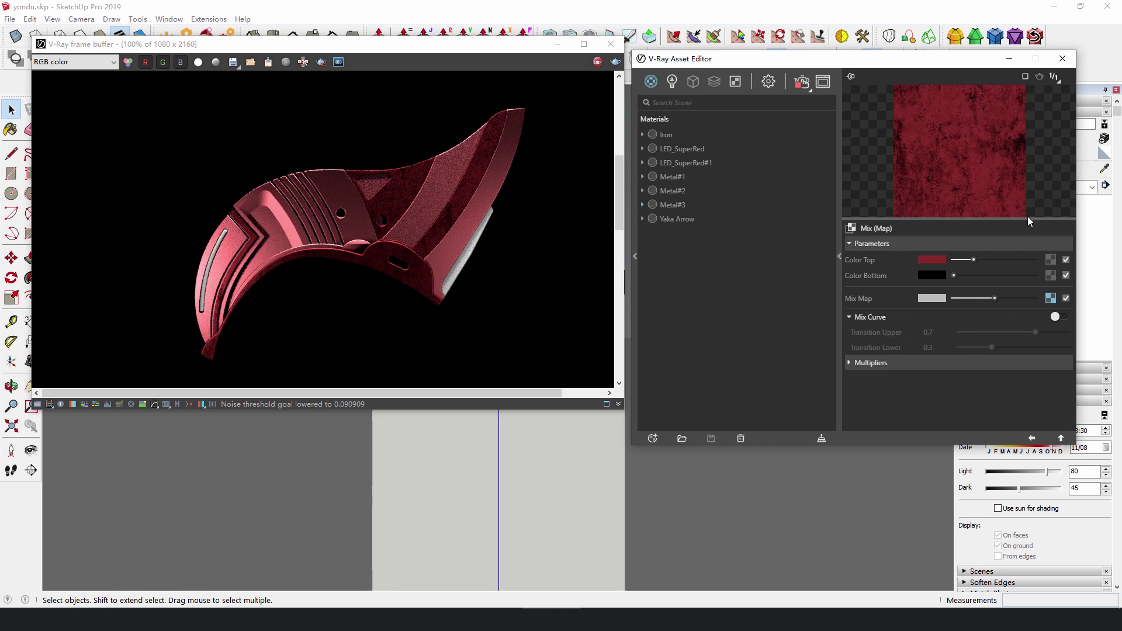
# Step: Zoom around the render to check the grunge, then return to Metal#3's settings
pyautogui.scroll(1, 406, 217)
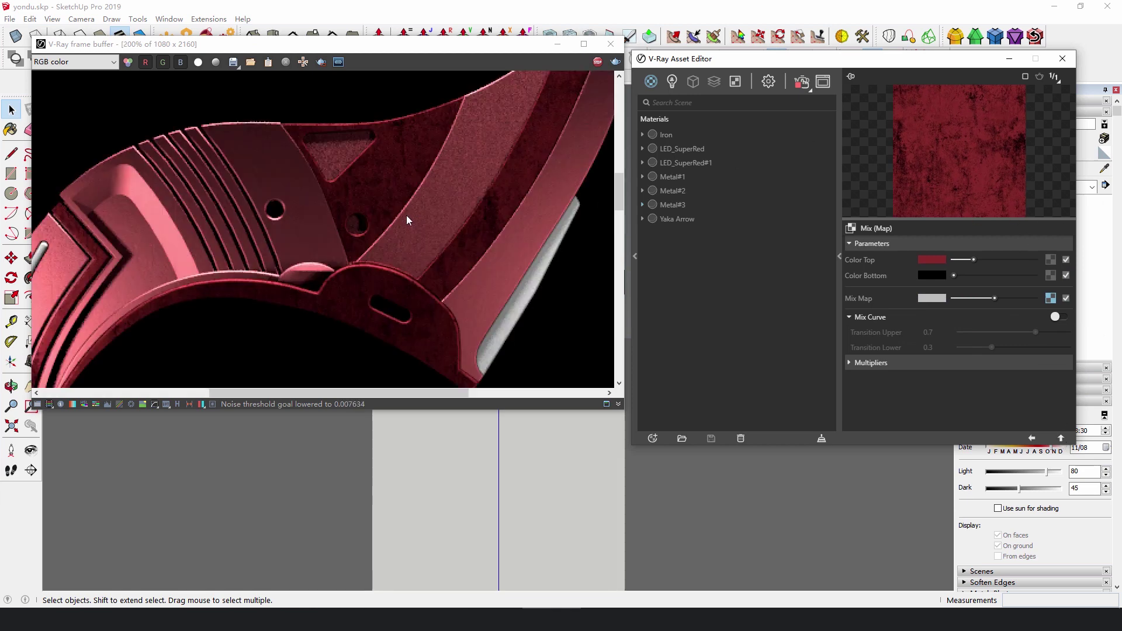
pyautogui.scroll(1, 465, 220)
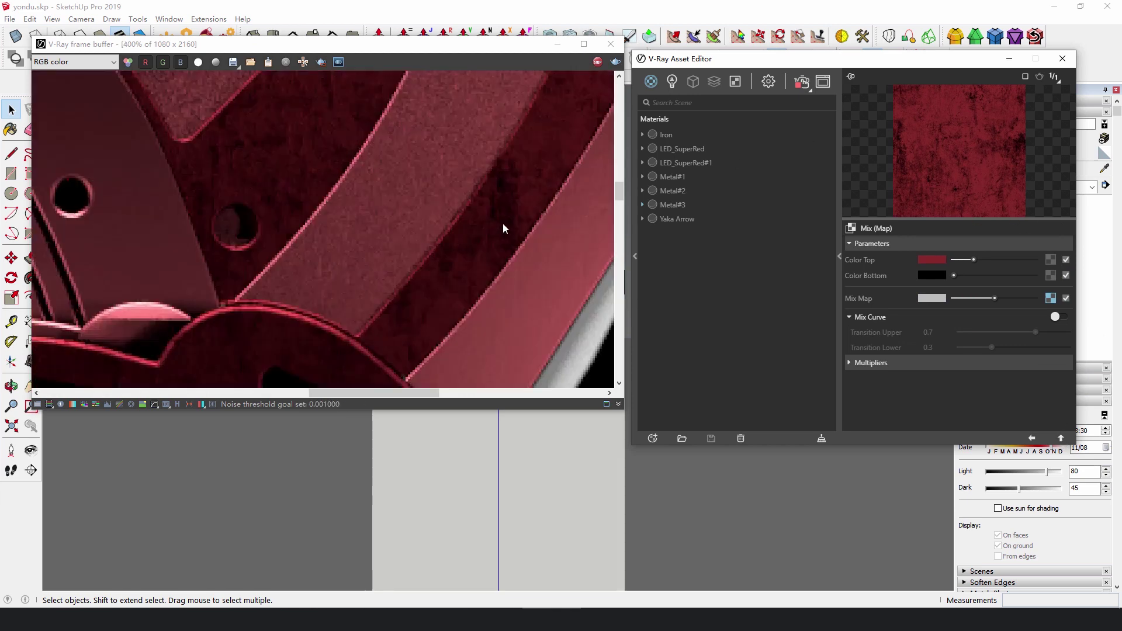
pyautogui.moveTo(446, 234)
pyautogui.mouseDown(button='middle')
pyautogui.moveTo(447, 245)
pyautogui.moveTo(509, 182)
pyautogui.moveTo(531, 140)
pyautogui.moveTo(454, 233)
pyautogui.mouseUp(button='middle')
pyautogui.scroll(-1, 479, 194)
pyautogui.scroll(-1, 468, 202)
pyautogui.click(1059, 437)
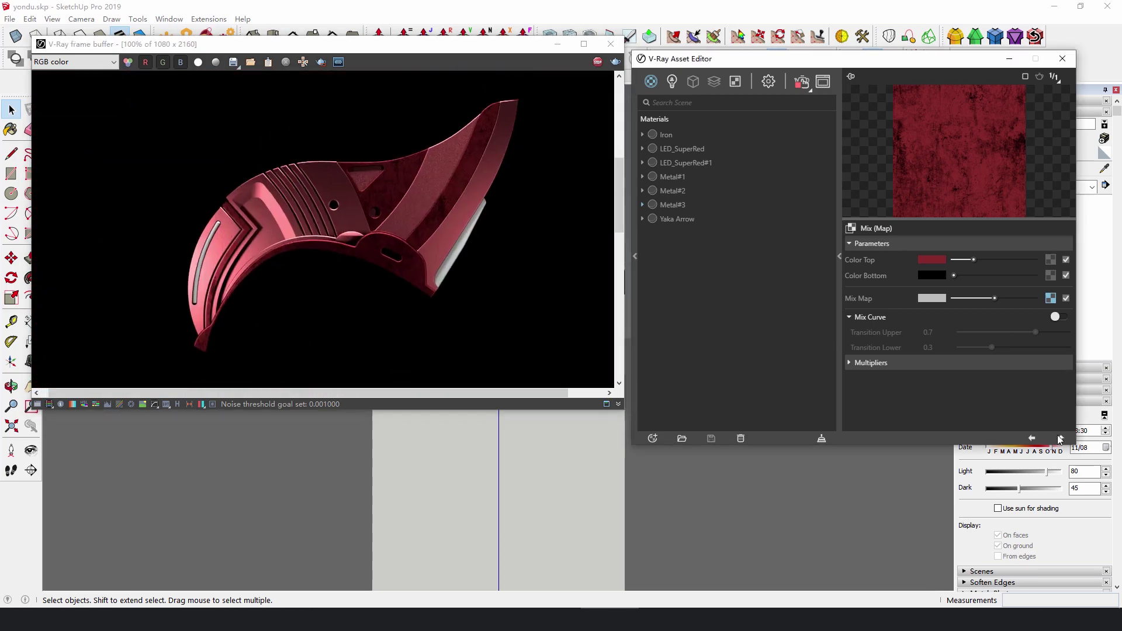
# Step: Give Metal#2's reflection a Mix (Map) with its lighter red pasted into Color Top
pyautogui.click(687, 195)
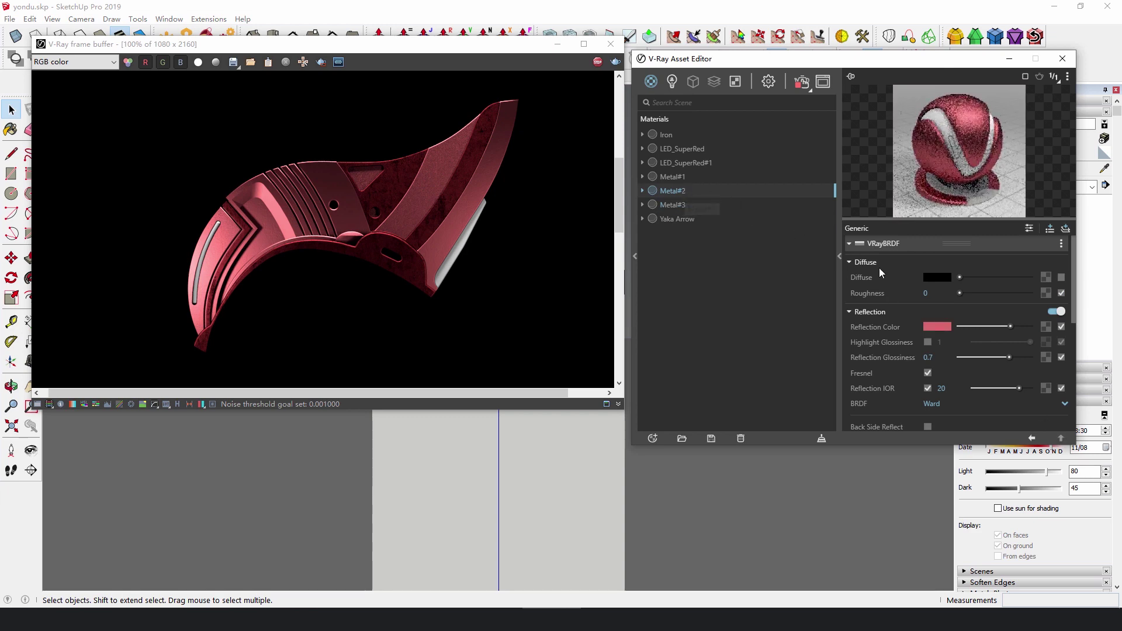
pyautogui.click(1049, 329)
pyautogui.click(1025, 257)
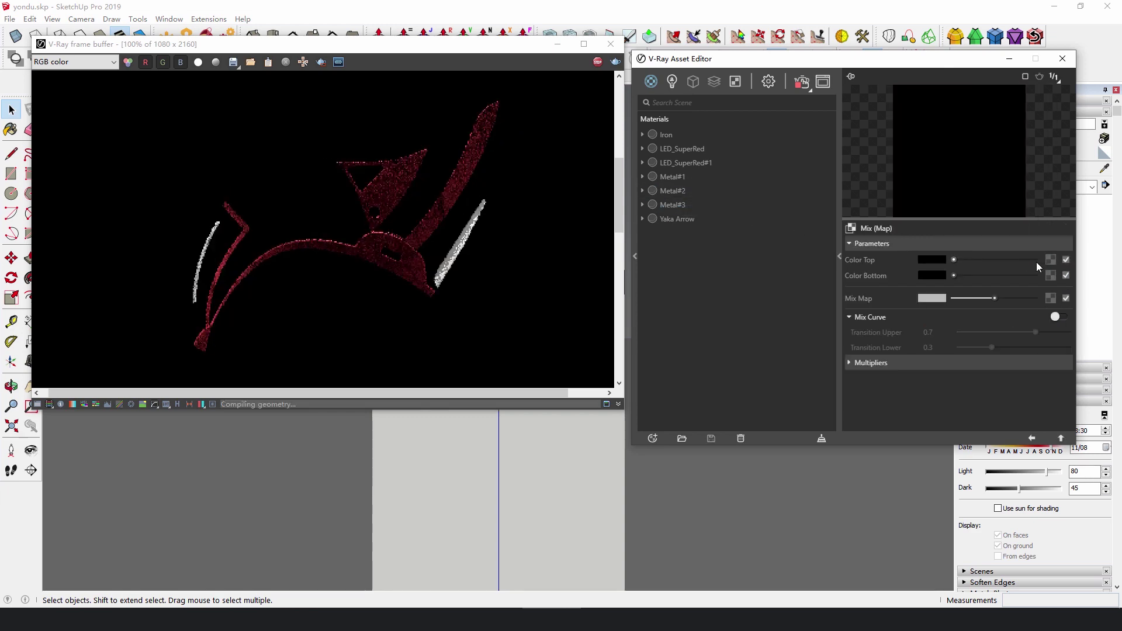
pyautogui.click(1060, 438)
pyautogui.rightClick(935, 326)
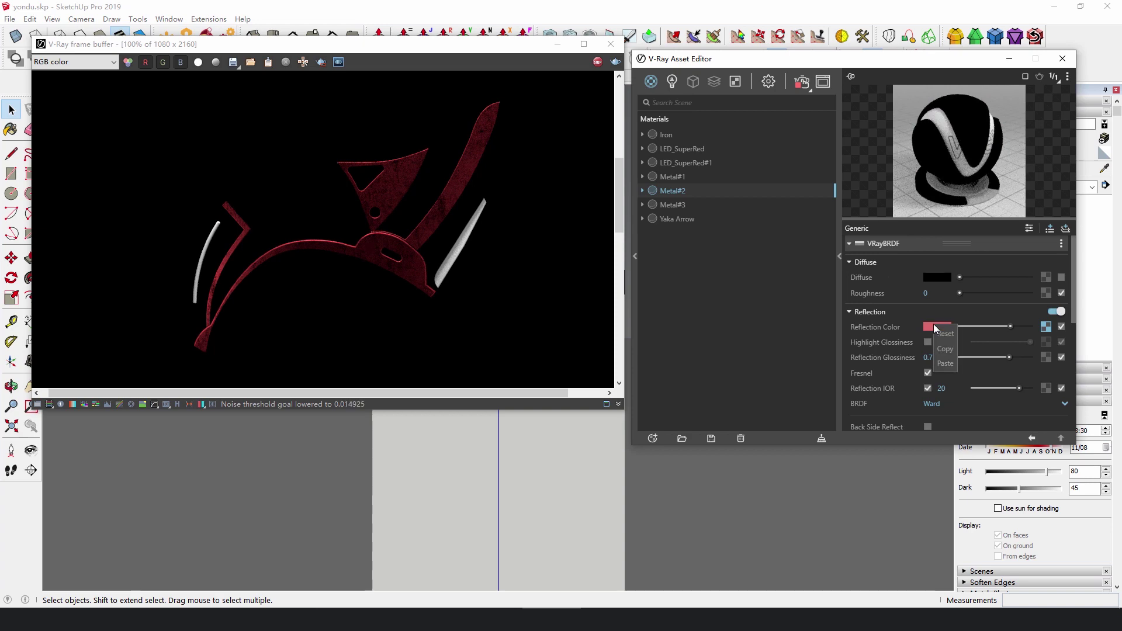
pyautogui.click(1045, 327)
pyautogui.rightClick(934, 260)
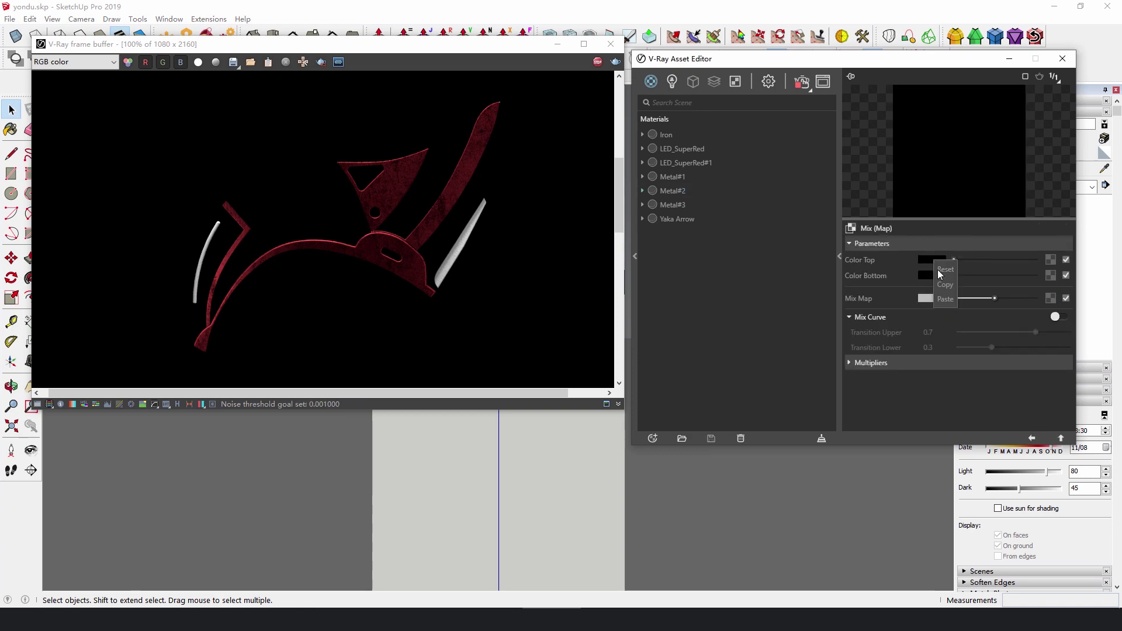
pyautogui.click(946, 299)
# Step: Load Grunge_S.jpg as the Bitmap for Metal#2's Mix Map input
pyautogui.click(1050, 298)
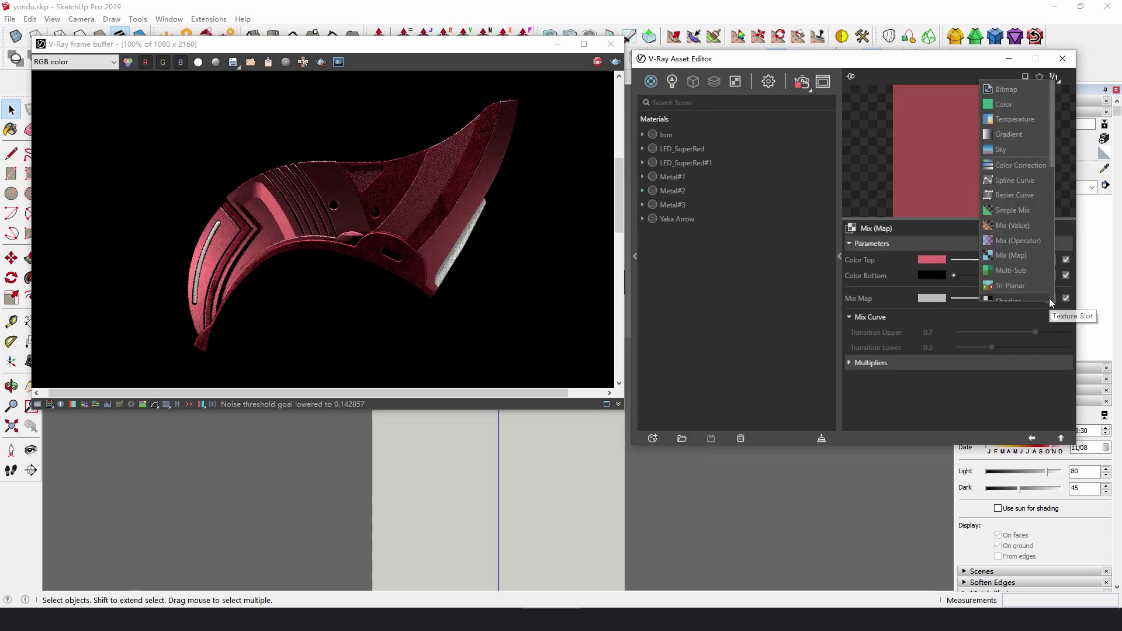
pyautogui.click(1014, 90)
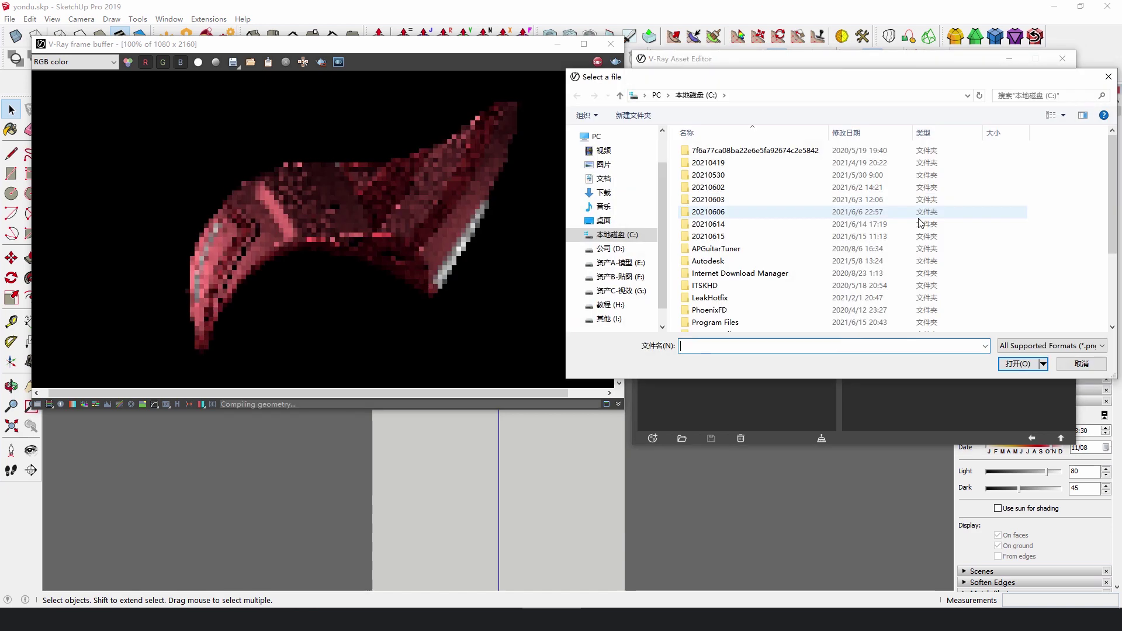
pyautogui.click(768, 328)
pyautogui.click(1017, 363)
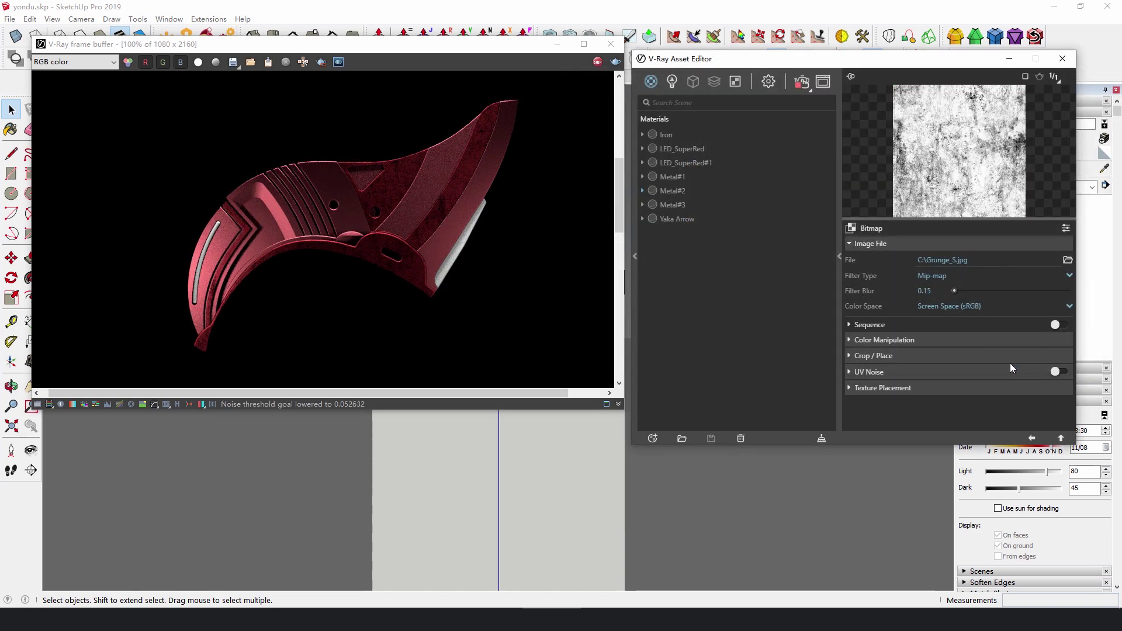
# Step: Zoom and pan the render to inspect the grunge detail on the fin
pyautogui.scroll(1, 394, 194)
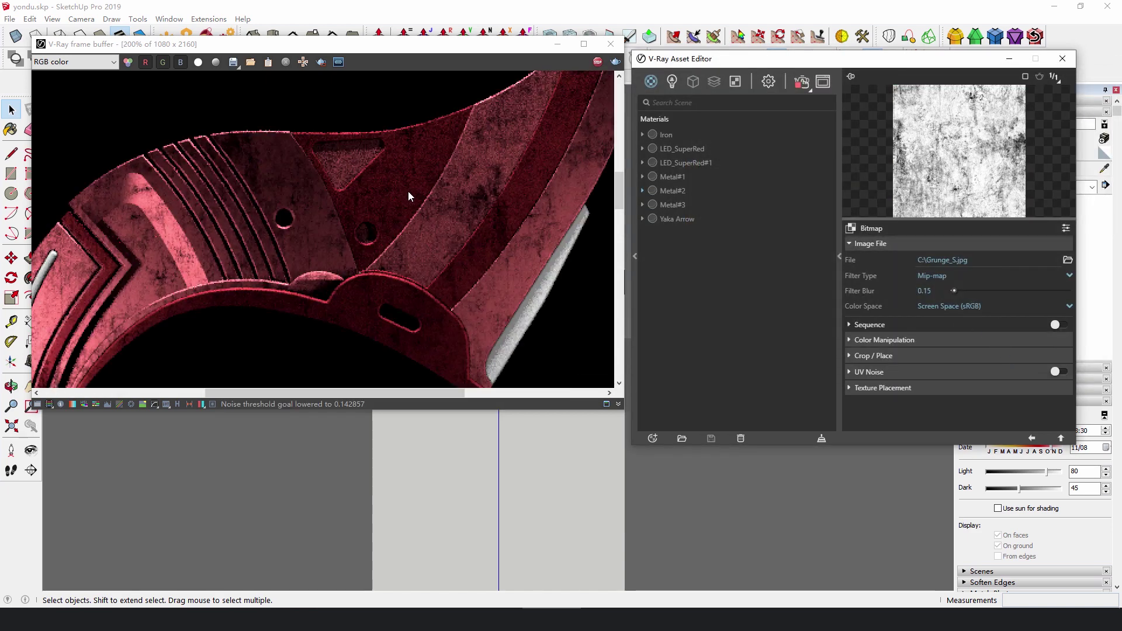
pyautogui.moveTo(373, 237); pyautogui.dragTo(480, 164, button='middle')
pyautogui.moveTo(275, 178); pyautogui.dragTo(313, 223, button='middle')
pyautogui.scroll(-1, 314, 223)
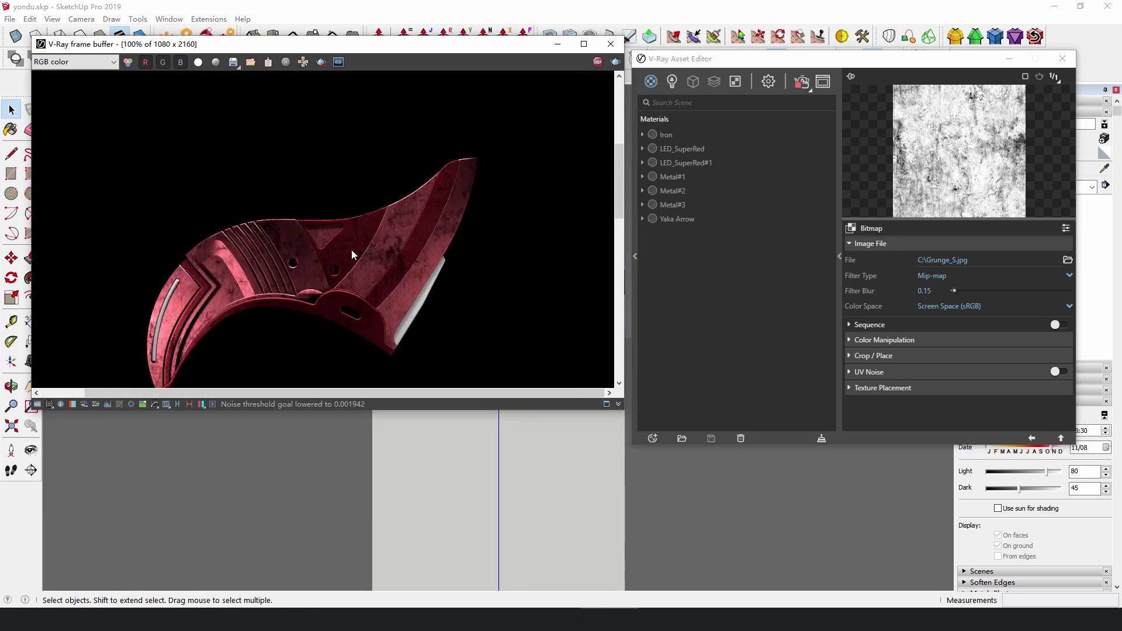
pyautogui.scroll(2, 422, 254)
pyautogui.scroll(-1, 422, 244)
pyautogui.scroll(-1, 423, 250)
pyautogui.moveTo(399, 259); pyautogui.dragTo(412, 226, button='middle')
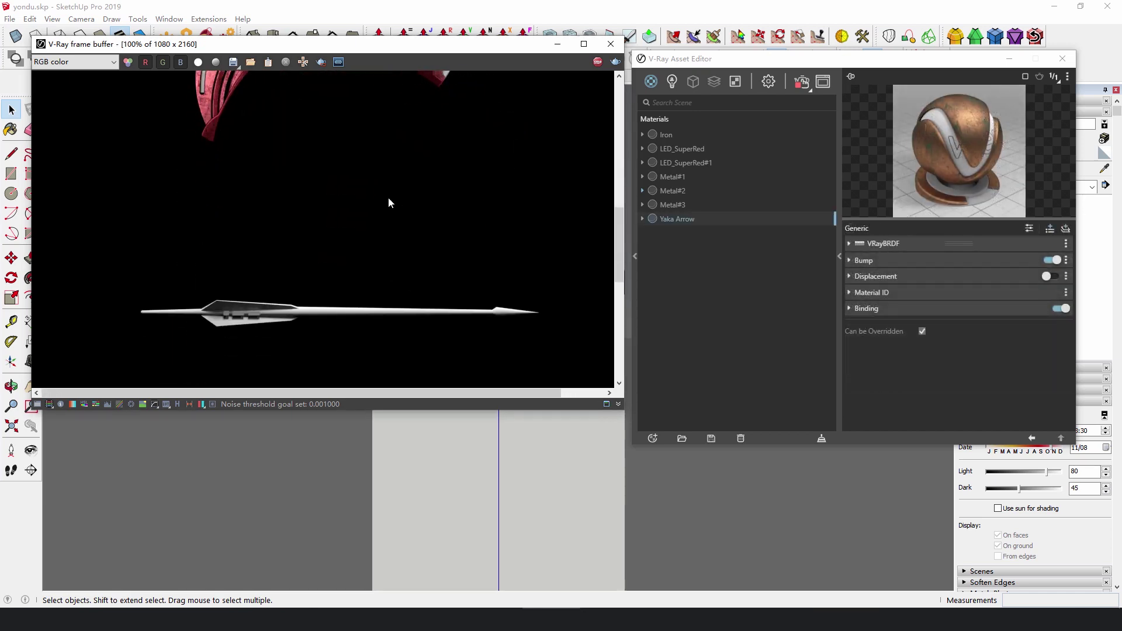
# Step: Uncheck Can be Overridden for Yaka Arrow and zoom into the arrow render
pyautogui.scroll(-1, 385, 231)
pyautogui.click(922, 331)
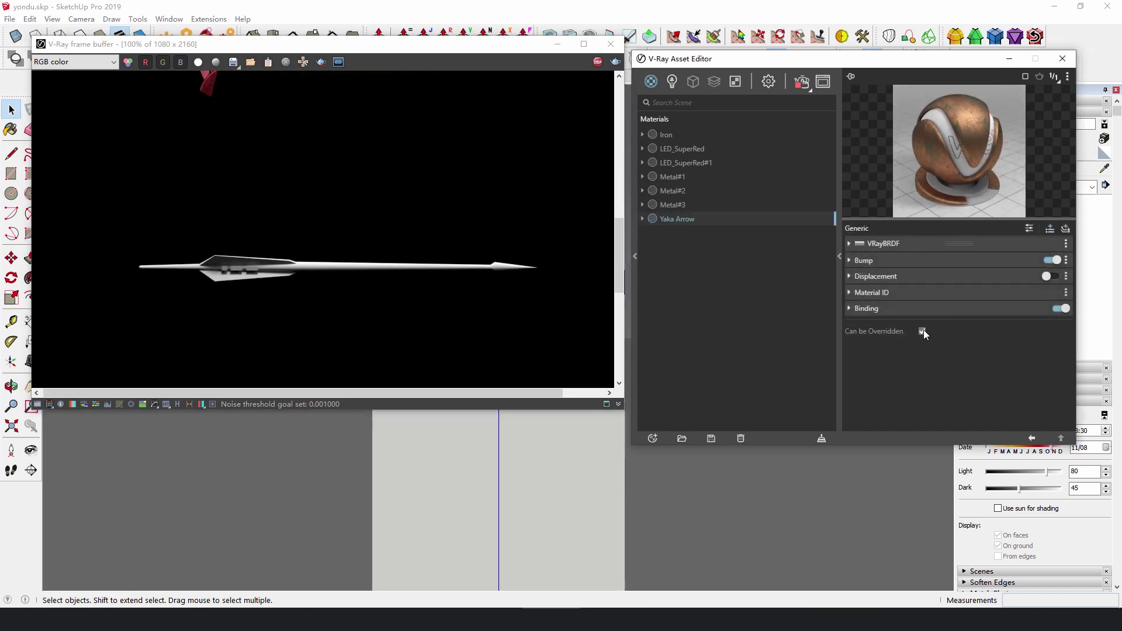
pyautogui.scroll(1, 239, 269)
pyautogui.moveTo(240, 269); pyautogui.dragTo(319, 285, button='middle')
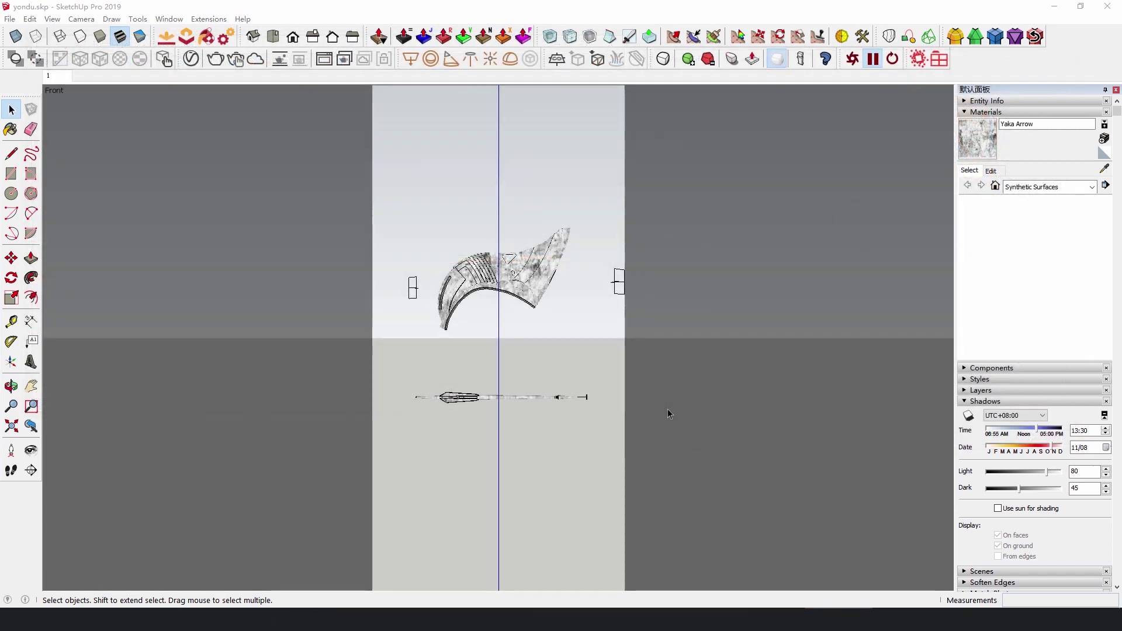
# Step: Orbit the model into a tilted view, clear the selection and start the V-Ray interactive render
pyautogui.moveTo(667, 410); pyautogui.dragTo(499, 291, button='middle')
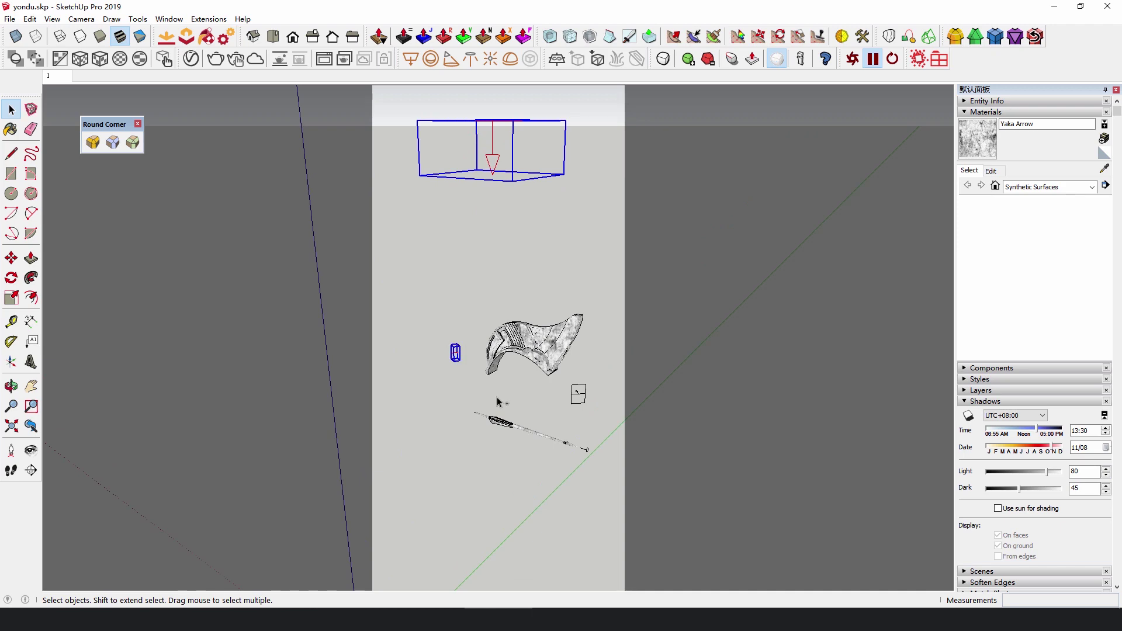
pyautogui.moveTo(565, 412); pyautogui.dragTo(593, 386, button='middle')
pyautogui.click(593, 386)
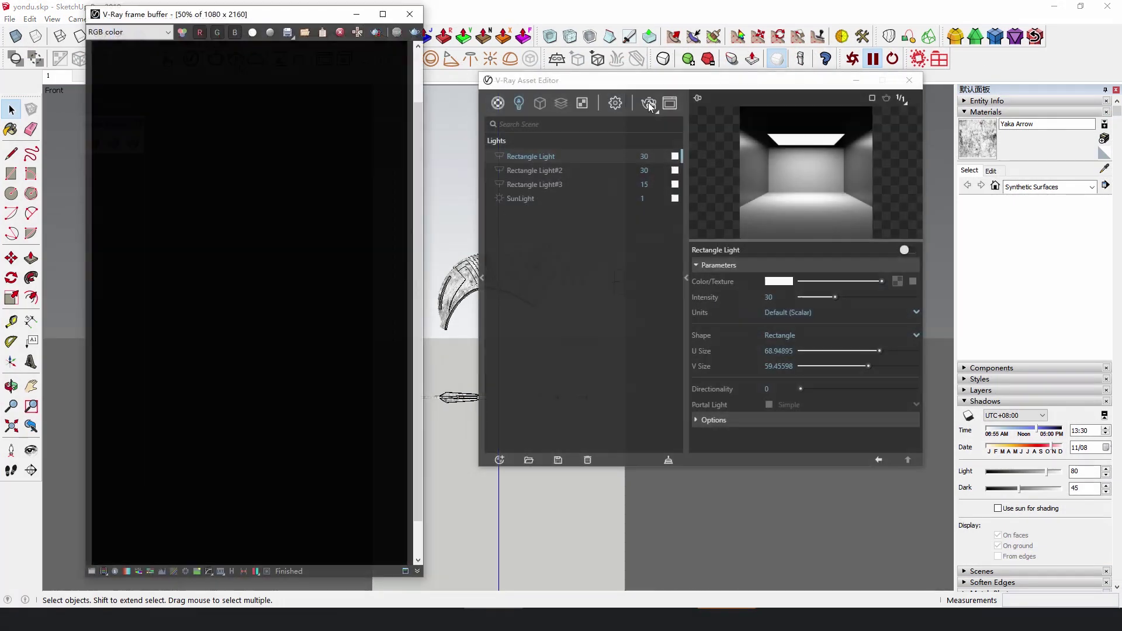
pyautogui.click(649, 102)
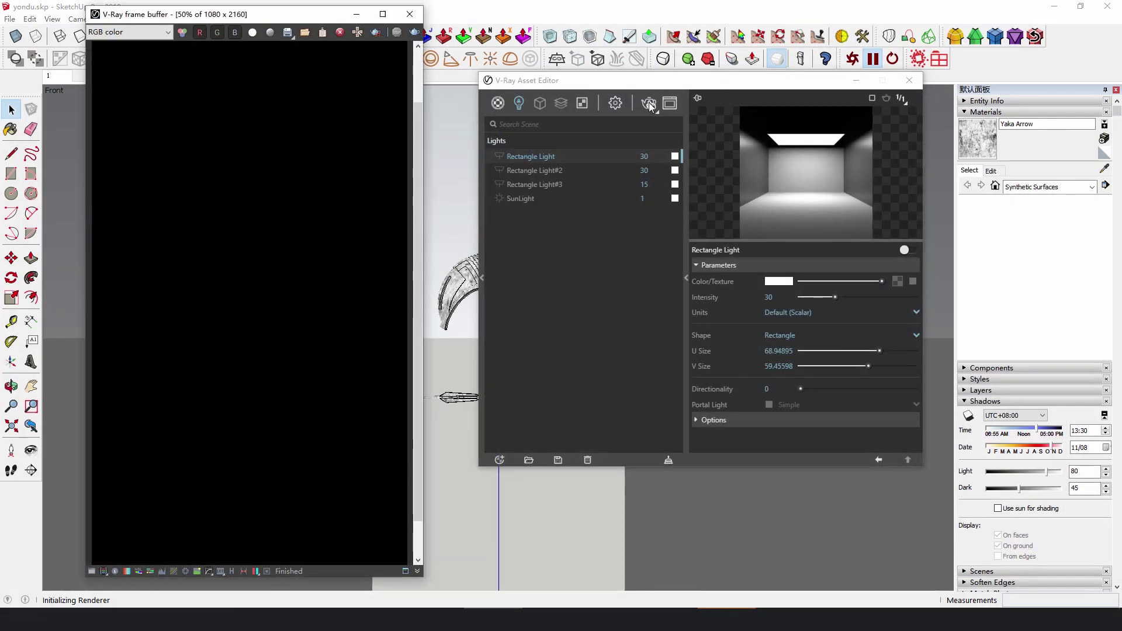
# Step: Switch on the first rectangle light and set Rectangle Light#3's intensity to 50
pyautogui.click(504, 156)
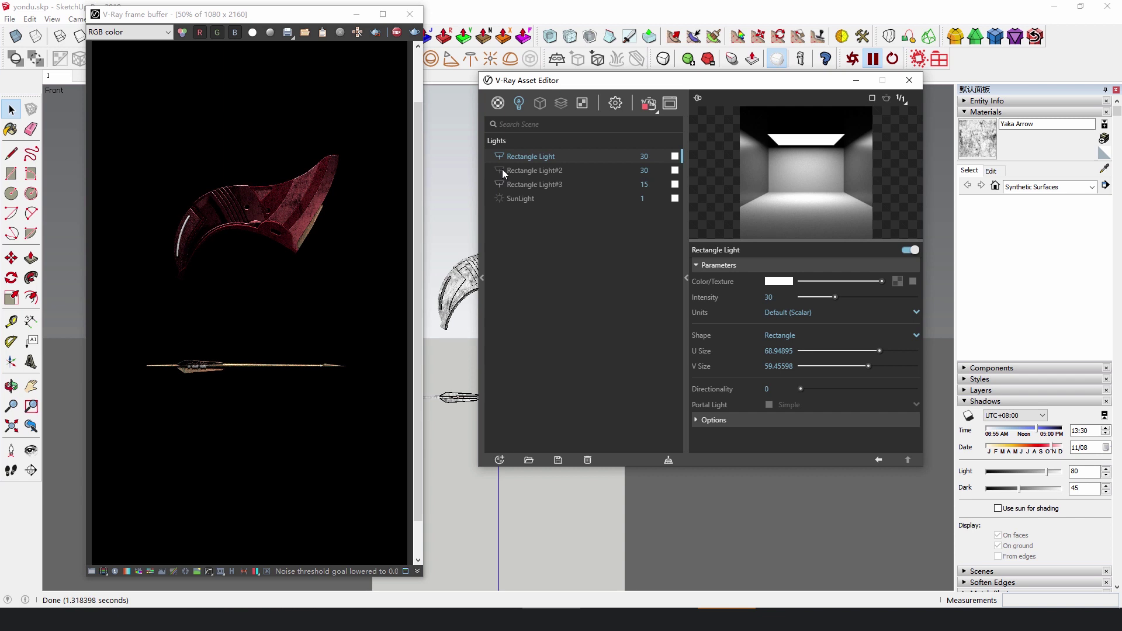
pyautogui.moveTo(498, 171)
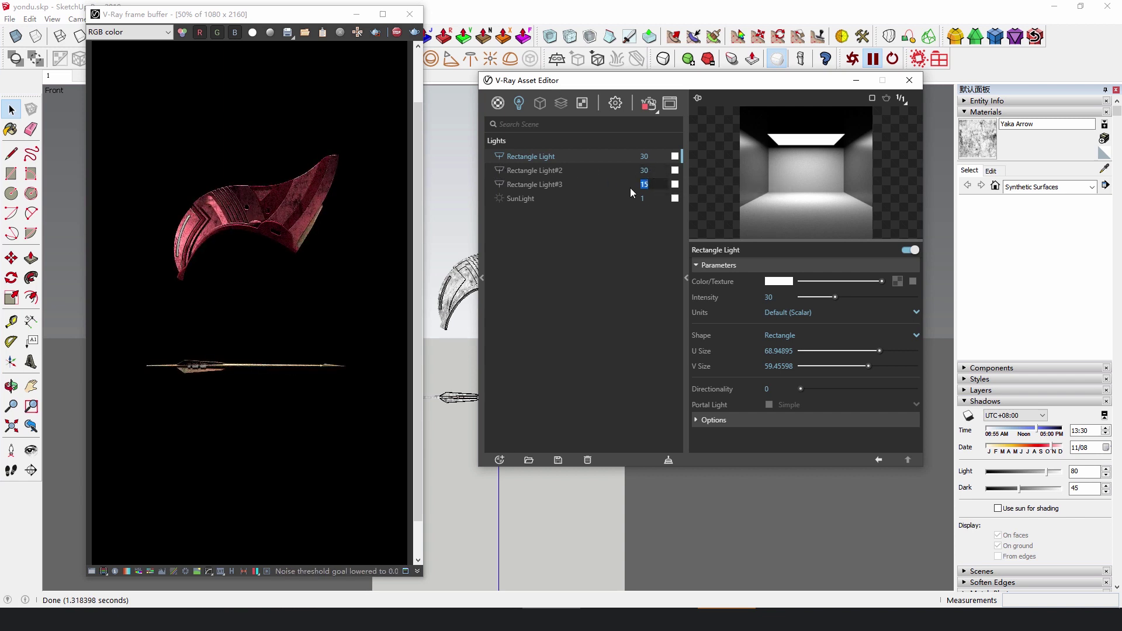
pyautogui.write('50')
pyautogui.press('Return')
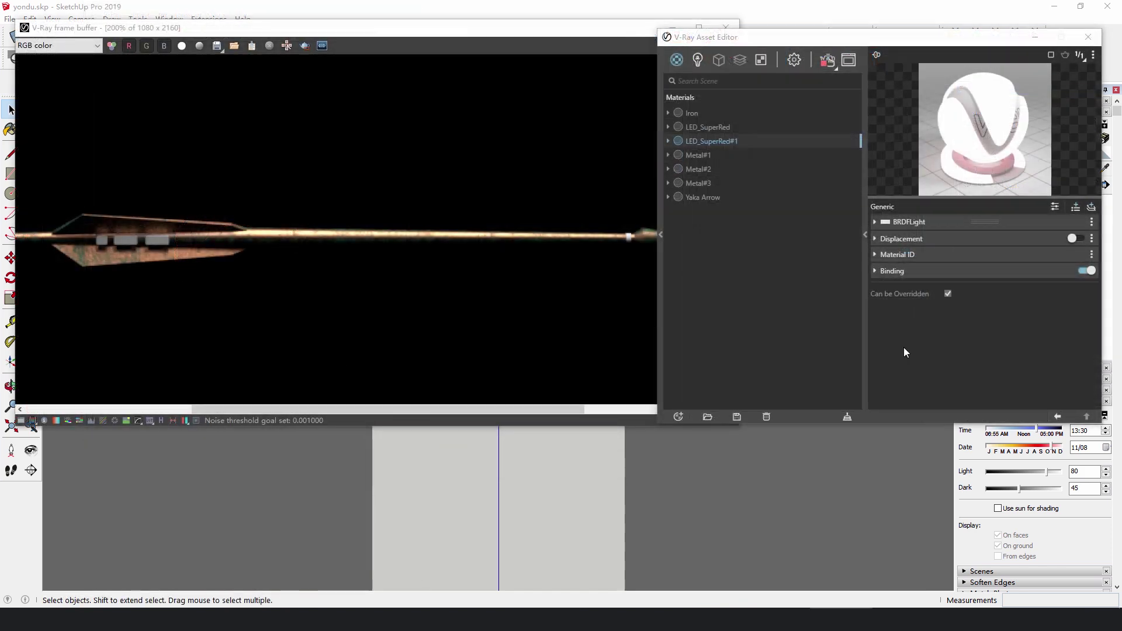
# Step: Exclude LED_SuperRed#1 and LED_SuperRed from override, then zoom the render to check the glowing LEDs
pyautogui.click(947, 293)
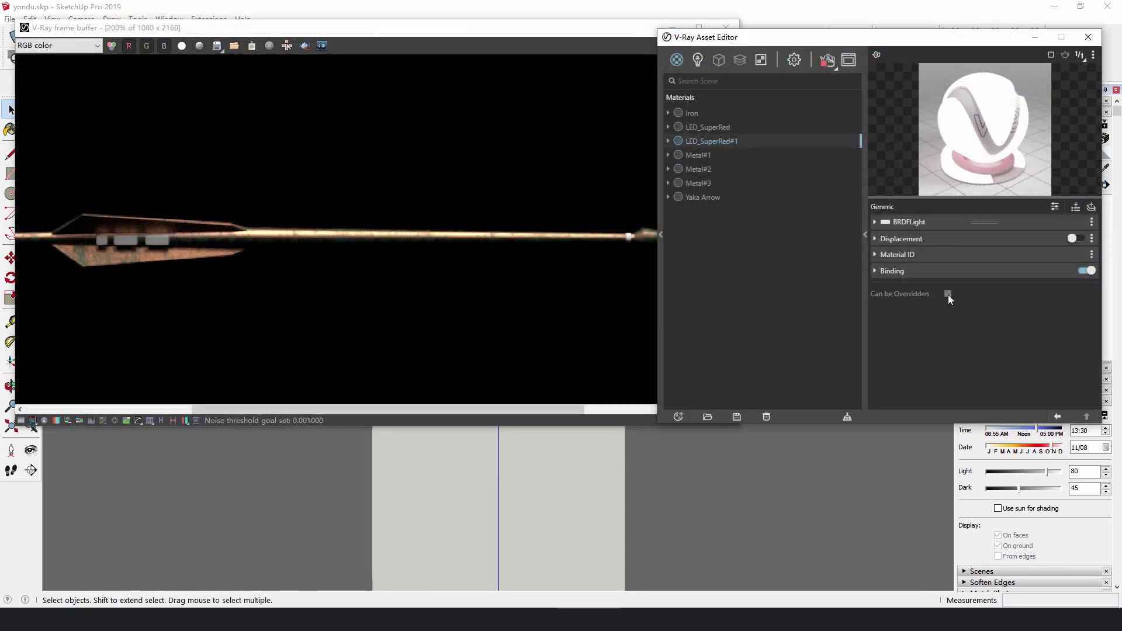
pyautogui.click(743, 127)
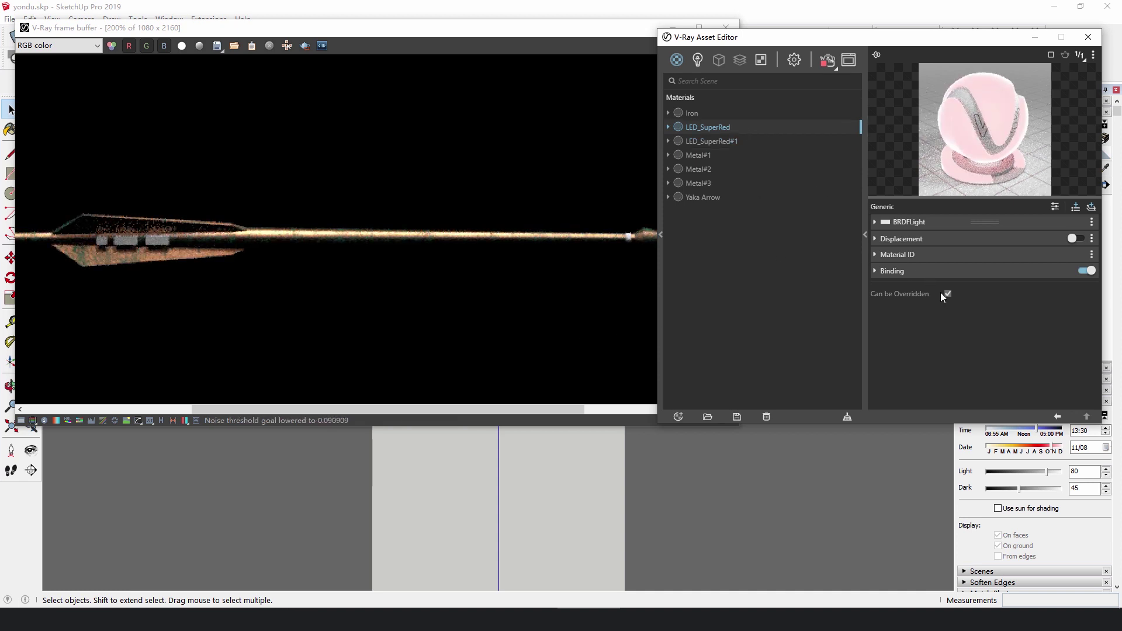
pyautogui.scroll(2, 134, 246)
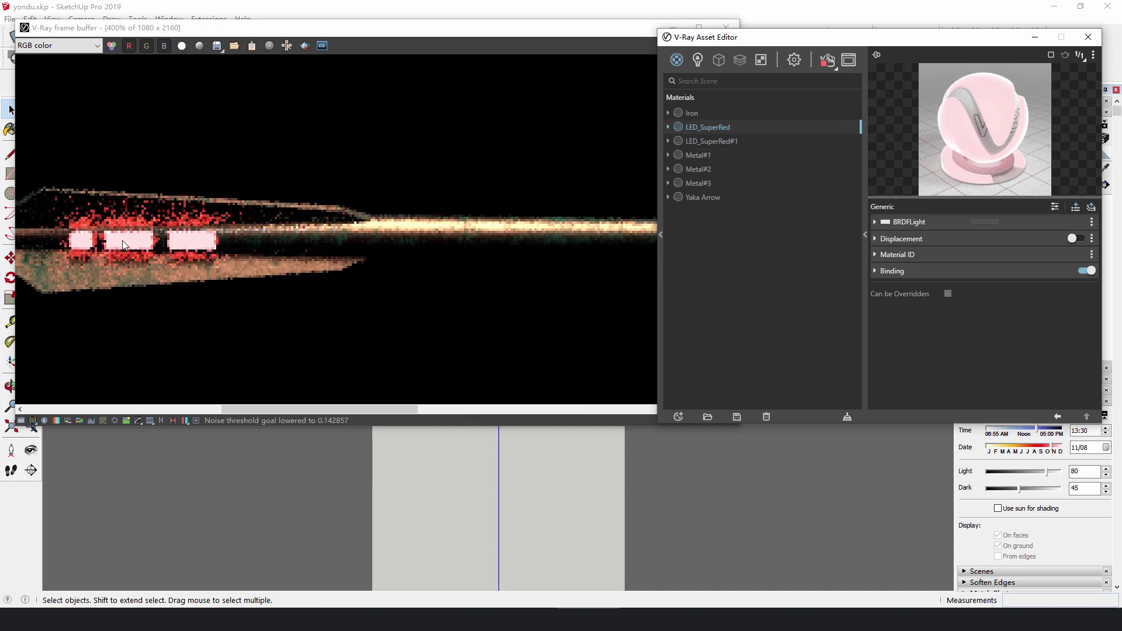
pyautogui.scroll(-4, 134, 247)
pyautogui.click(306, 279)
pyautogui.scroll(4, 504, 222)
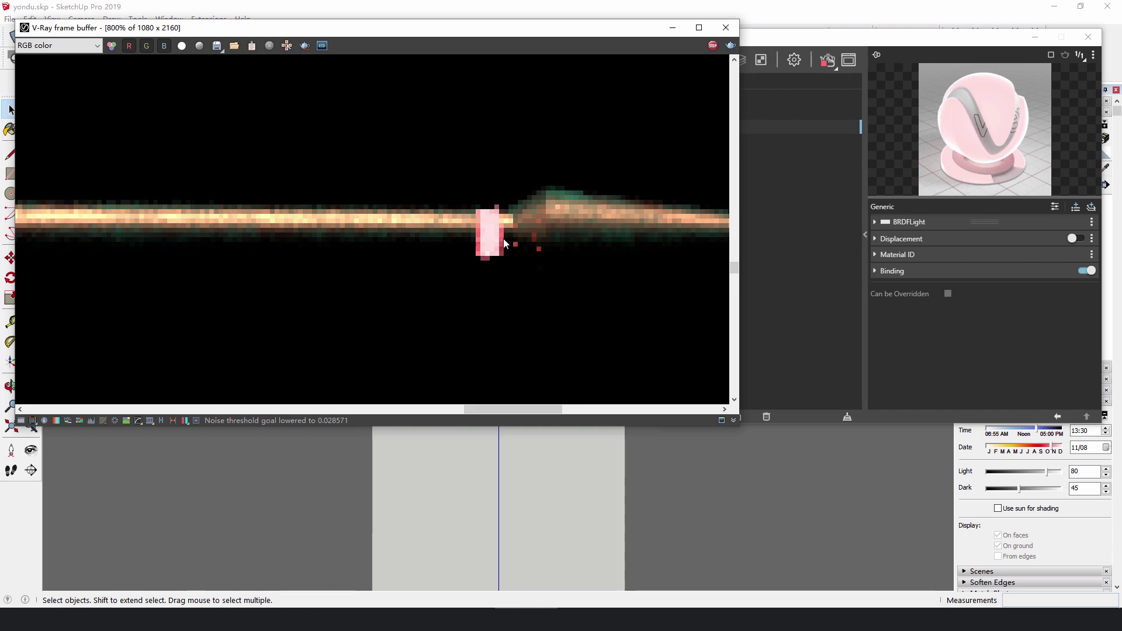
pyautogui.scroll(2, 512, 255)
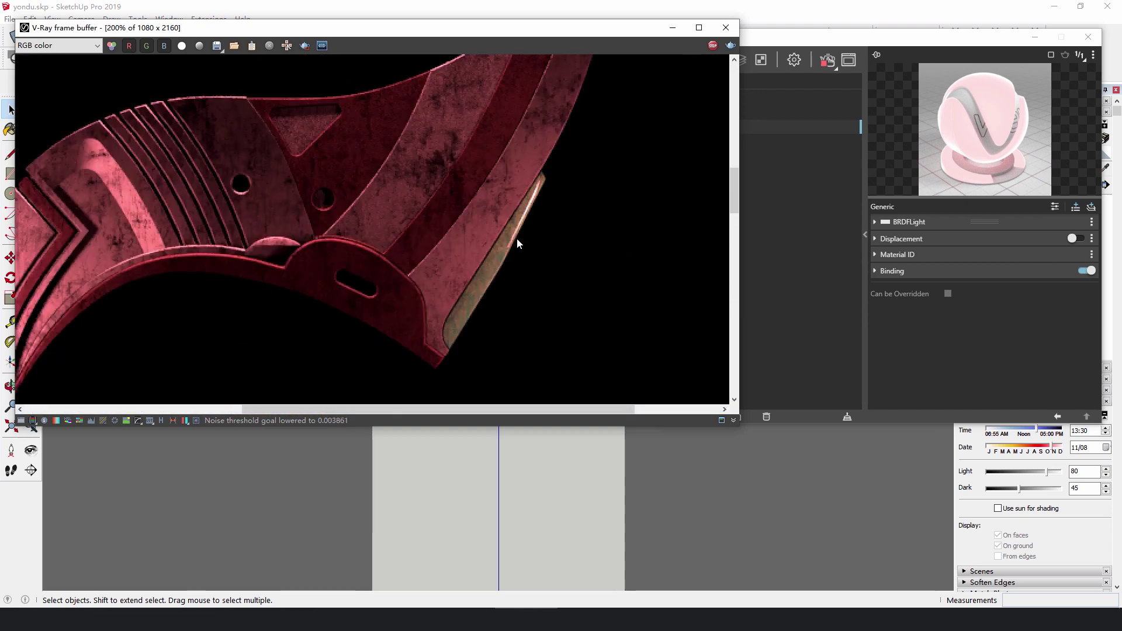
pyautogui.scroll(-5, 523, 219)
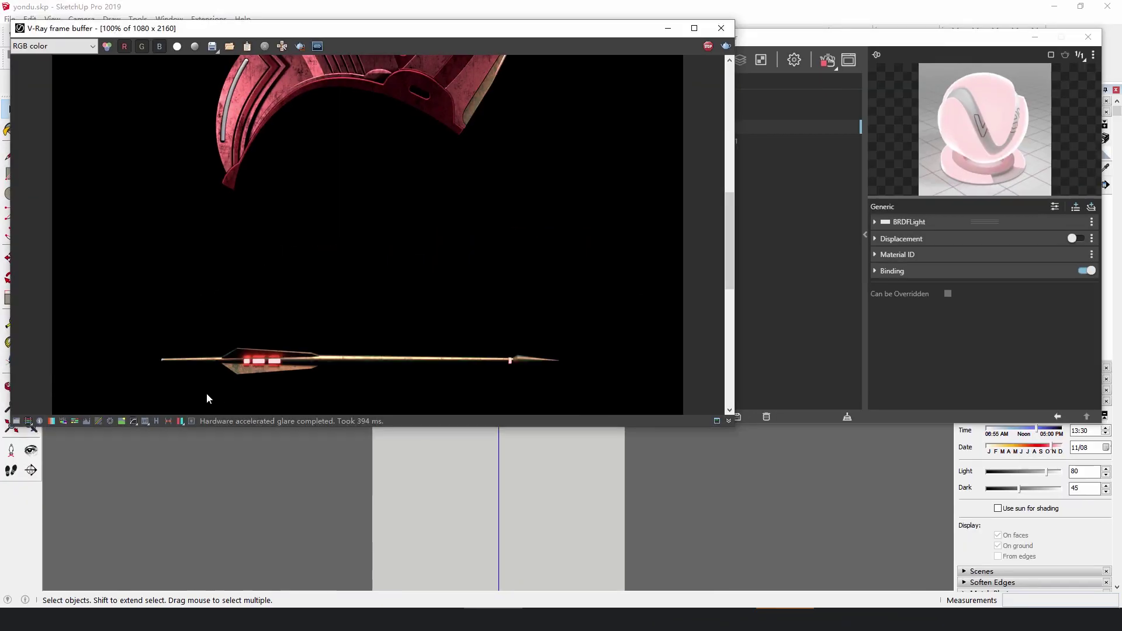
# Step: Enable the Bloom/Glare lens effect in the V-Ray frame buffer, moving the window aside to reach it
pyautogui.click(191, 422)
pyautogui.moveTo(191, 35); pyautogui.dragTo(360, 37)
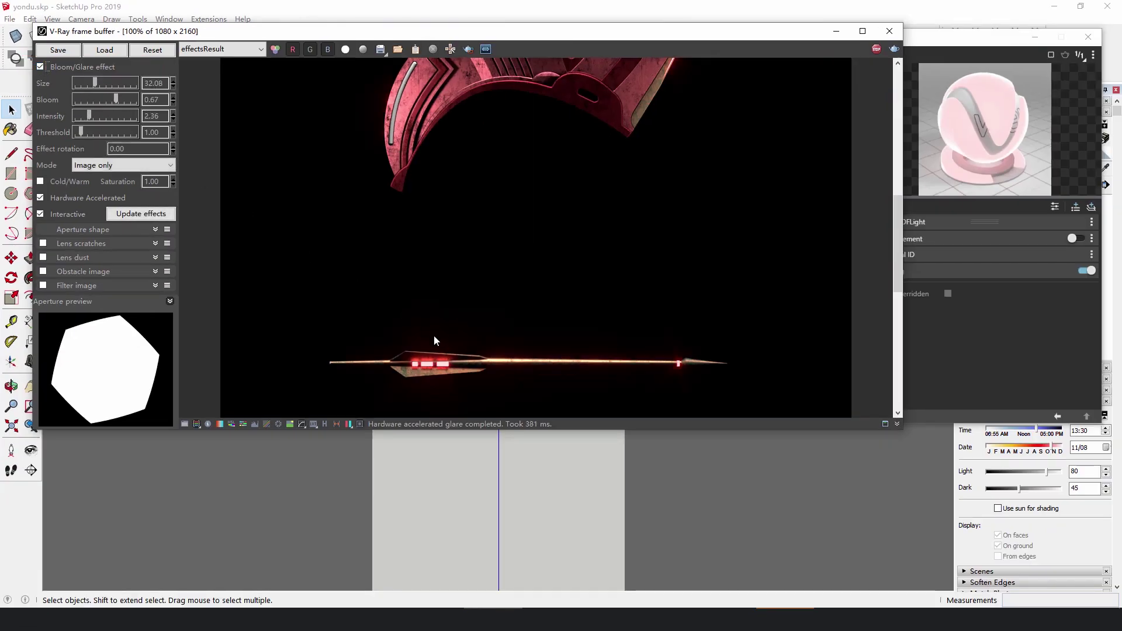
pyautogui.scroll(2, 434, 341)
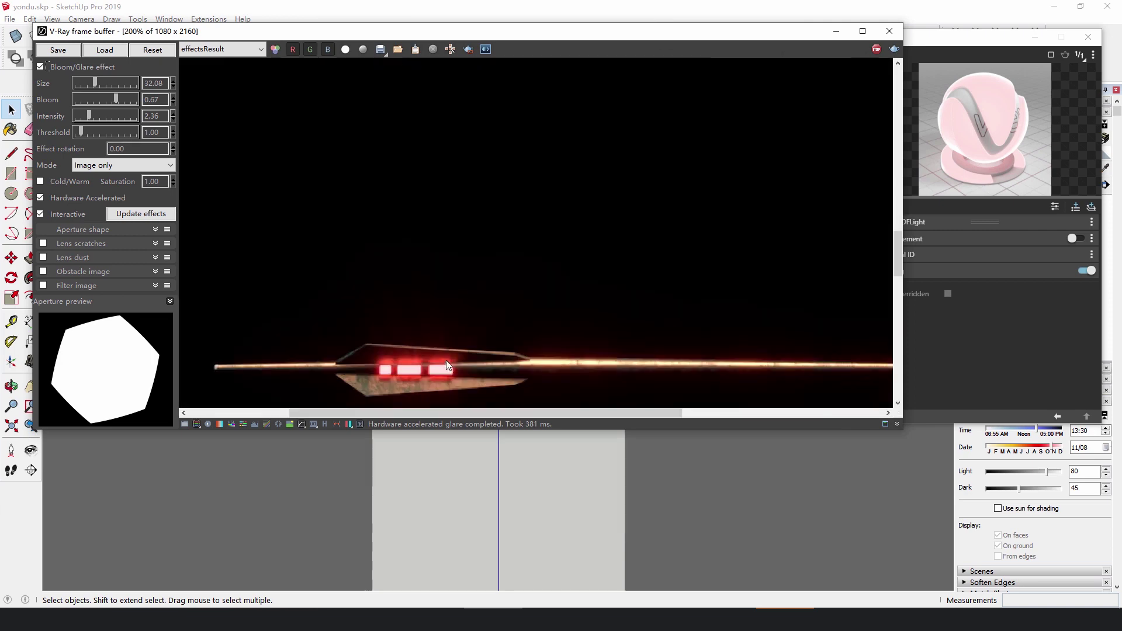
pyautogui.scroll(2, 652, 280)
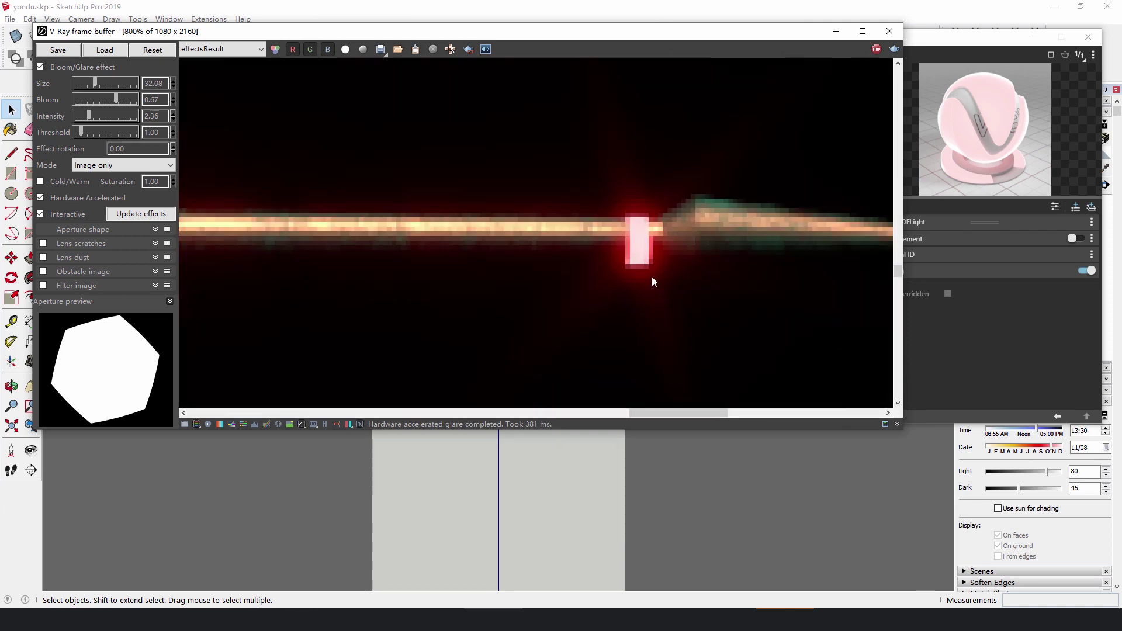
pyautogui.scroll(-5, 652, 301)
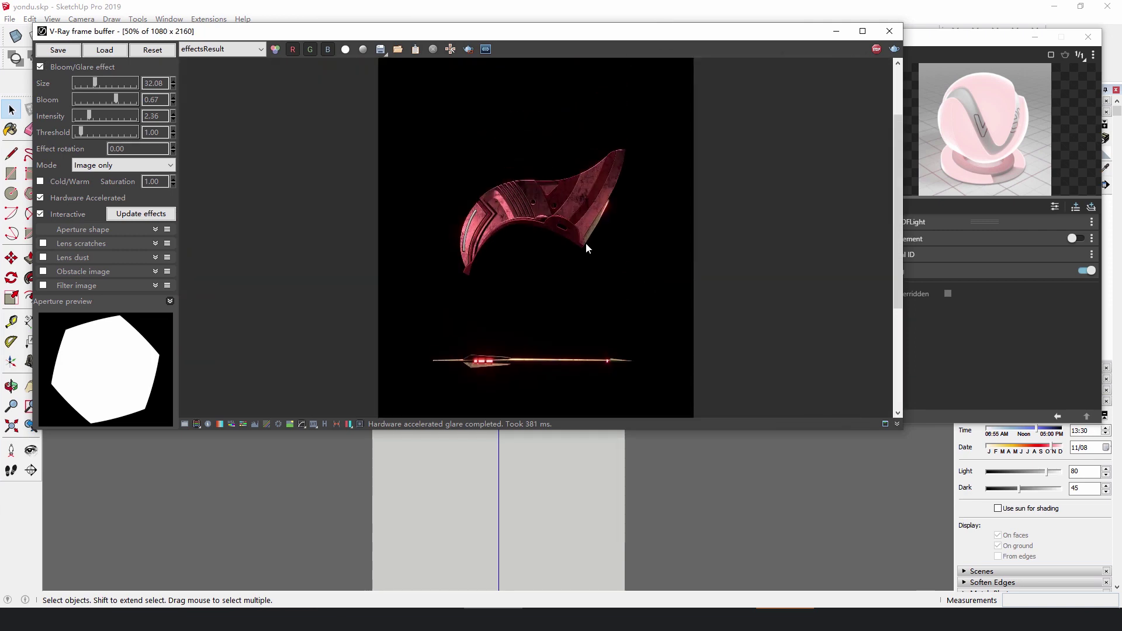
pyautogui.scroll(4, 702, 233)
pyautogui.moveTo(702, 233); pyautogui.dragTo(509, 248, button='middle')
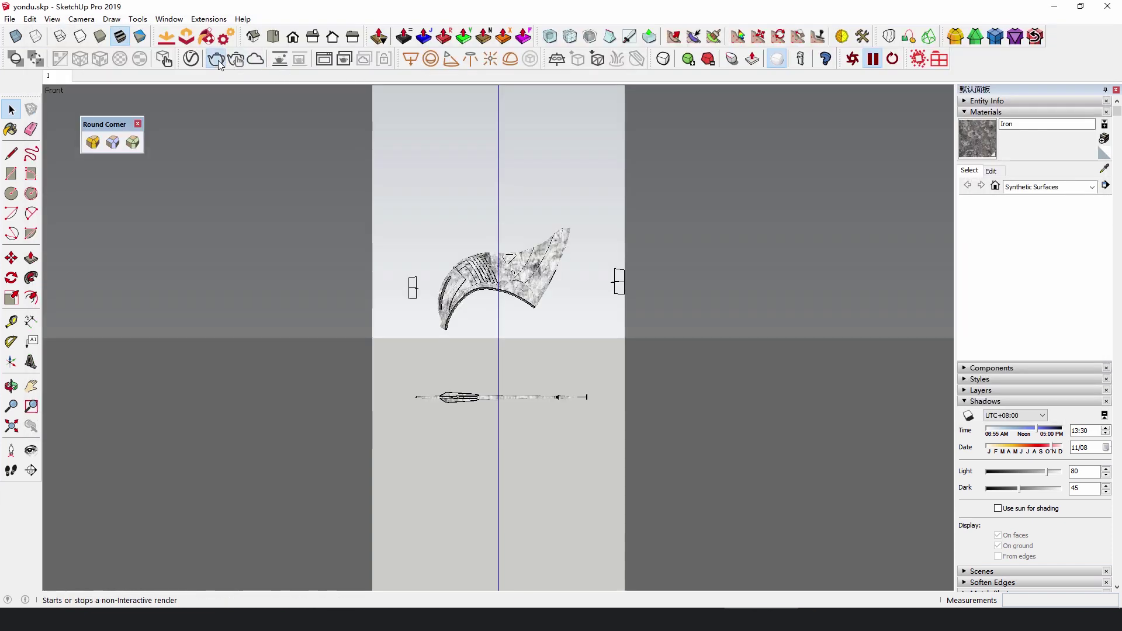
# Step: Run a final V-Ray production render of the red fin and glowing arrow
pyautogui.click(218, 60)
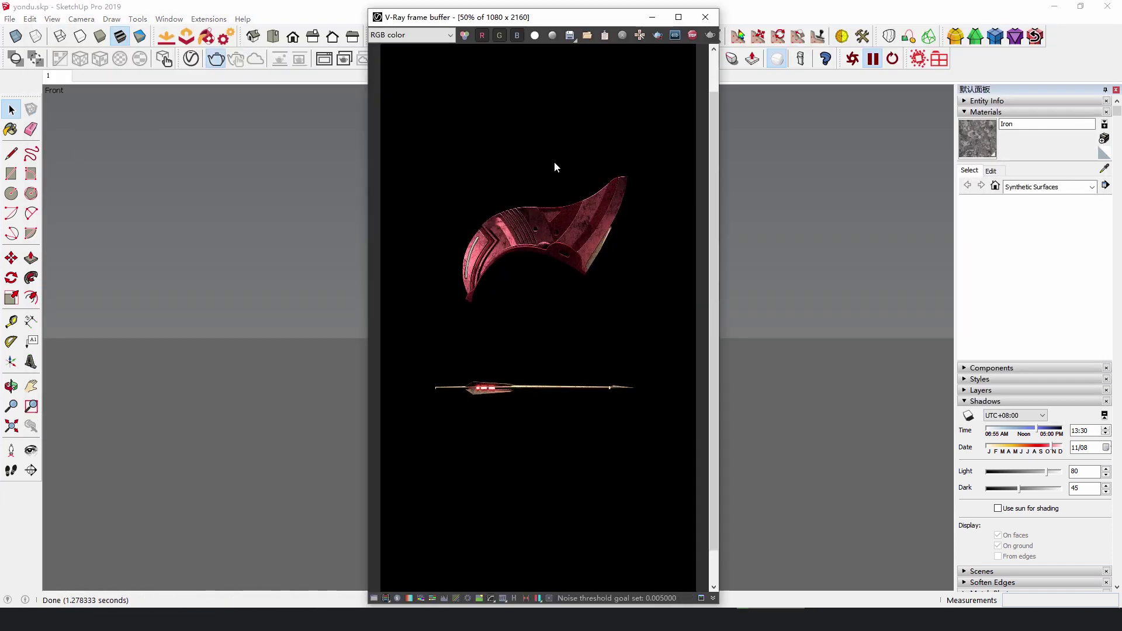